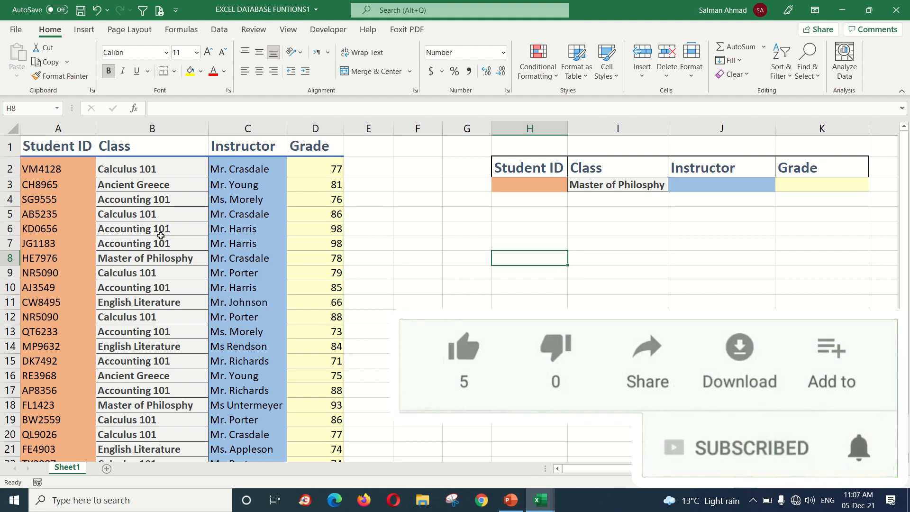
Examine the student table's Student ID, Class, Instructor and Grade columns and the small criteria table in H2:K3.
left_click_drag(66, 148, 327, 448)
left_click(159, 297)
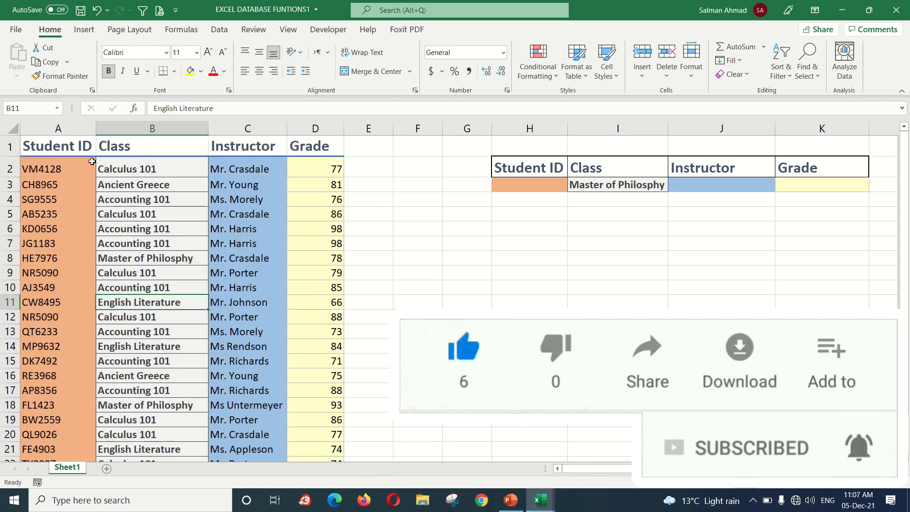
left_click(80, 148)
left_click(141, 155)
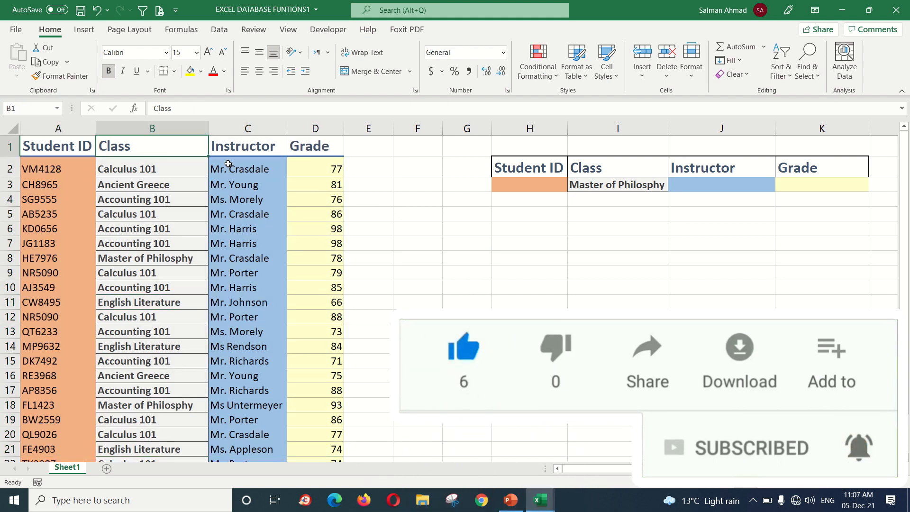
left_click(255, 150)
left_click(303, 148)
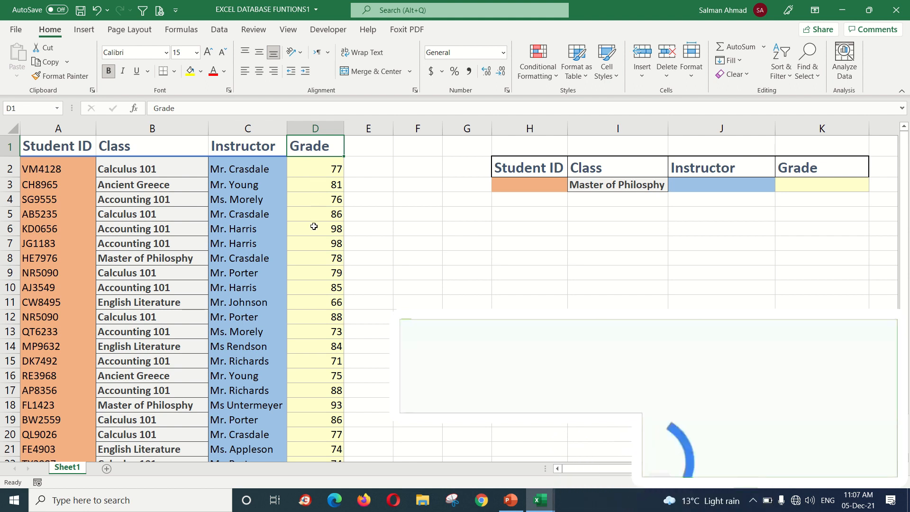
left_click(184, 256)
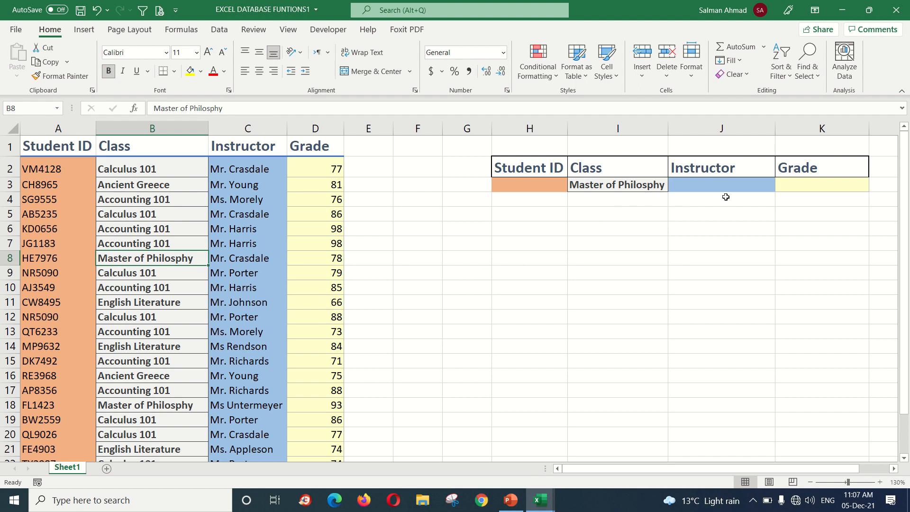
left_click(644, 189)
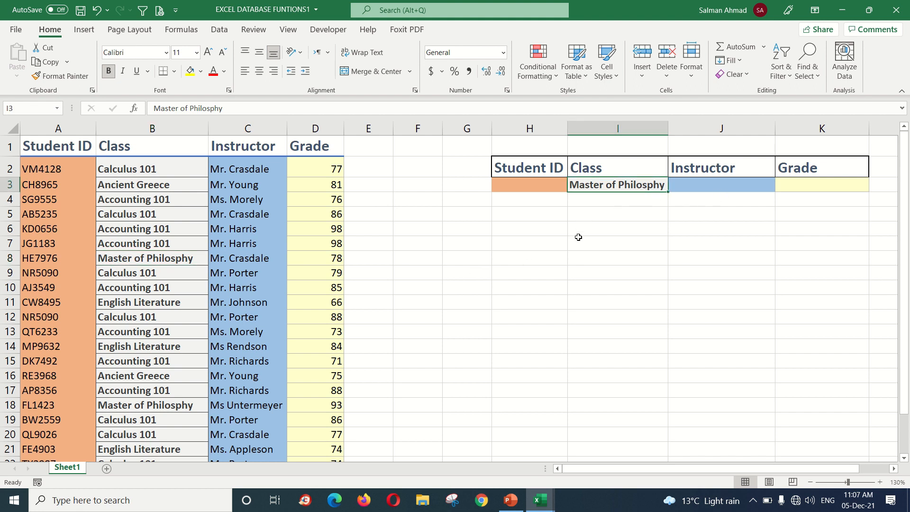
left_click_drag(526, 169, 786, 181)
left_click(597, 212)
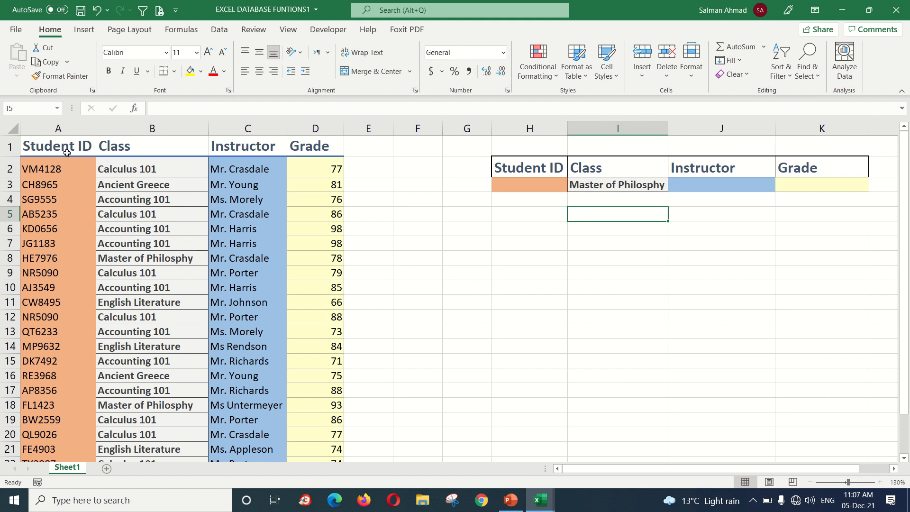
Inspect the extent of the student database from its header row in A1:D1 down through its records.
left_click_drag(66, 152, 298, 376)
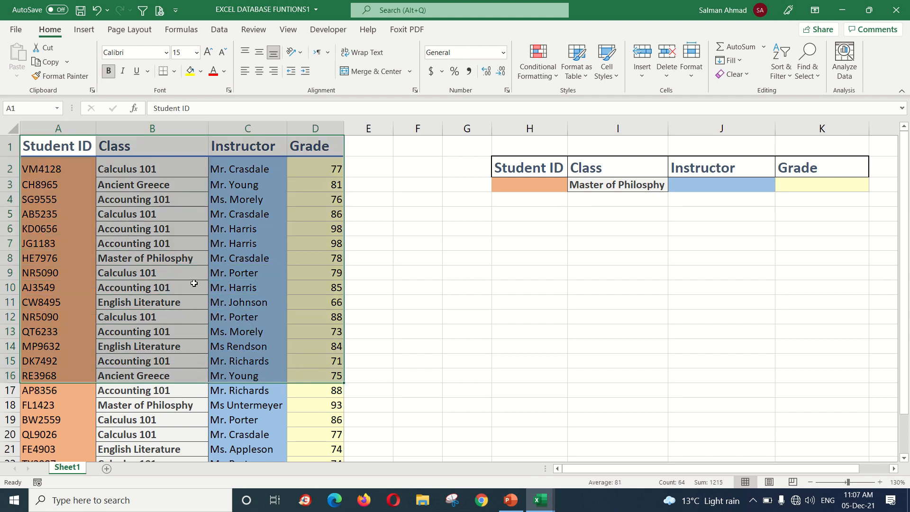
left_click(194, 283)
left_click(72, 244)
left_click_drag(72, 244, 303, 242)
left_click(265, 261)
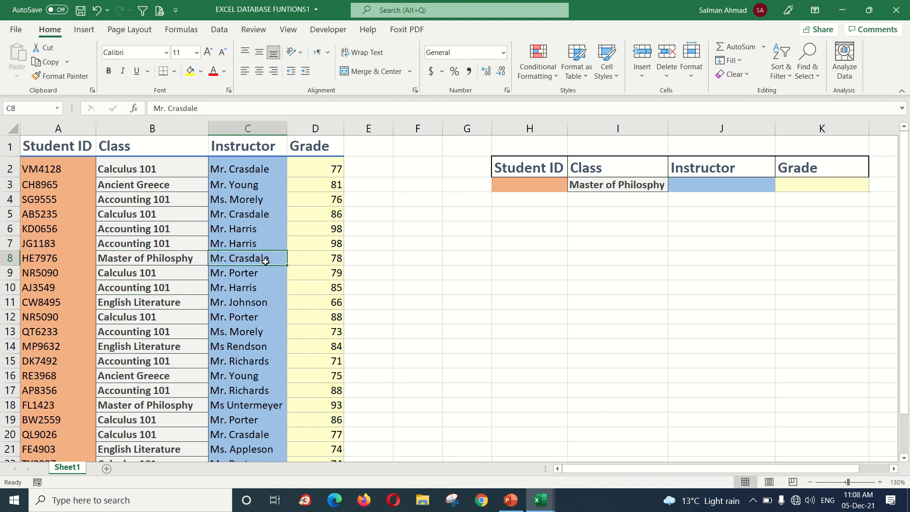
scroll(265, 262, "down", 3)
scroll(266, 261, "up", 3)
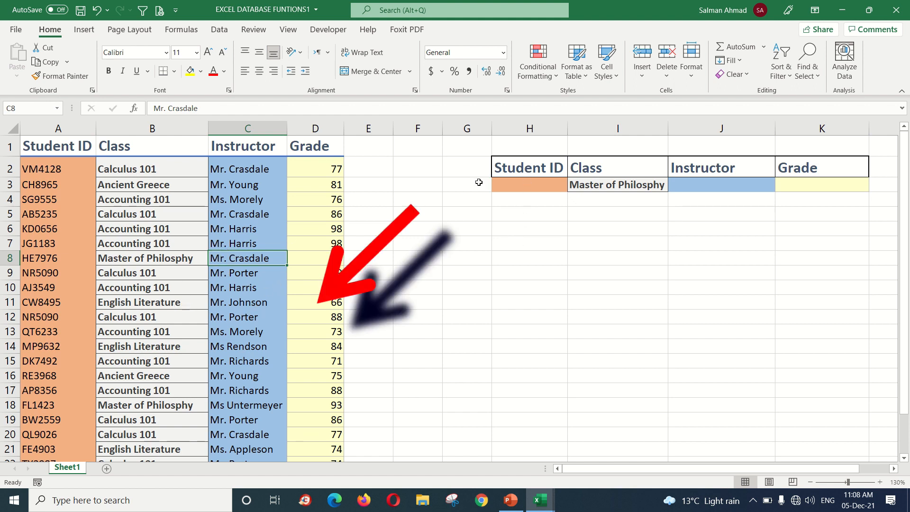
Compare the criteria table's headers in row 2 with the database headers in A1:D1.
left_click(503, 167)
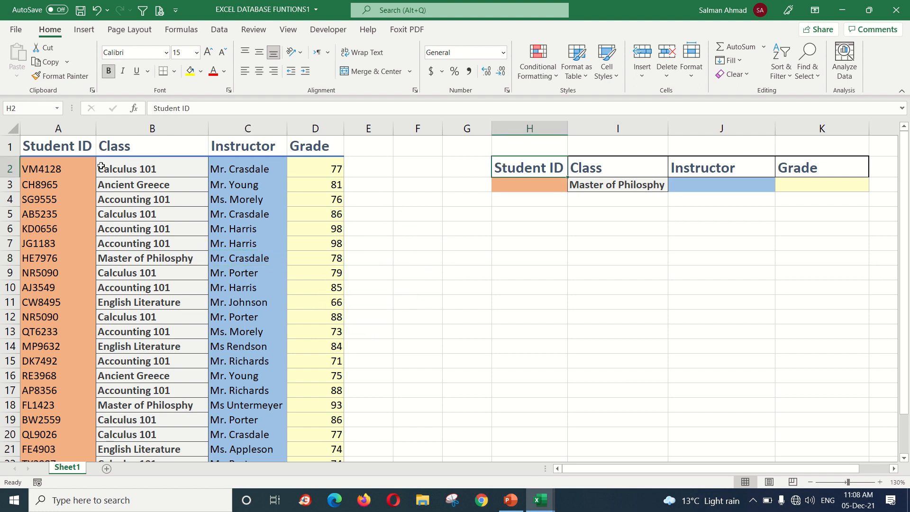
left_click_drag(70, 152, 270, 145)
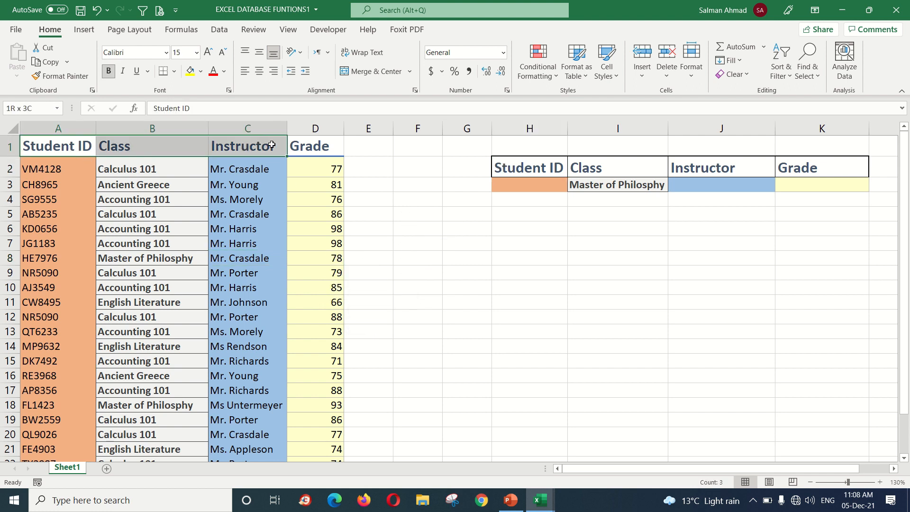
left_click(512, 168)
left_click(621, 170)
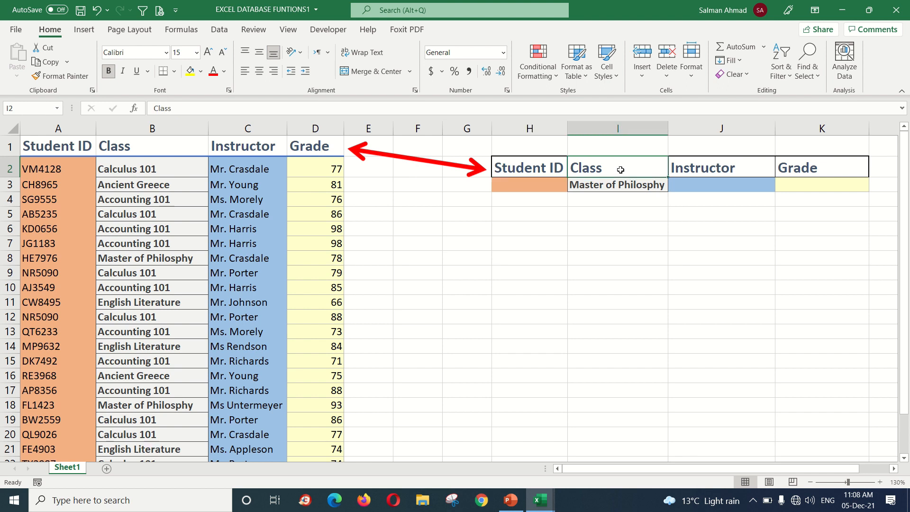
left_click(144, 150)
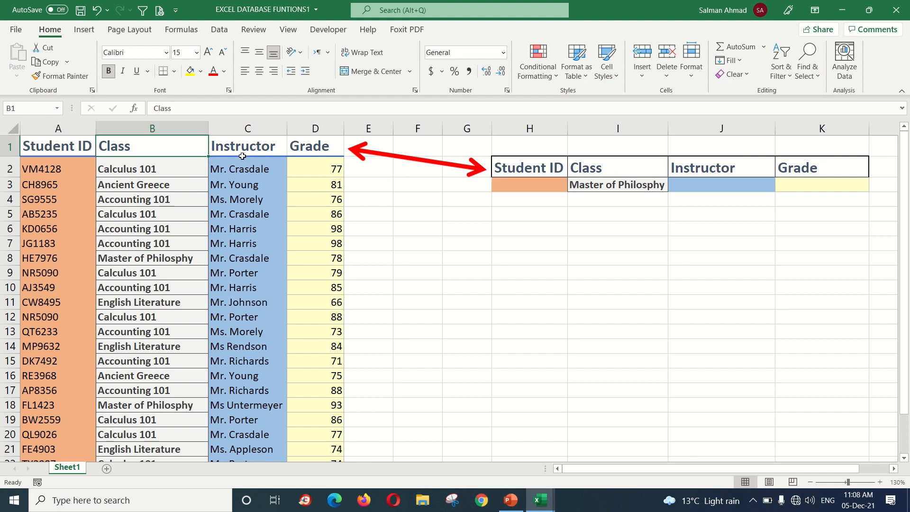
left_click(242, 156)
left_click(298, 151)
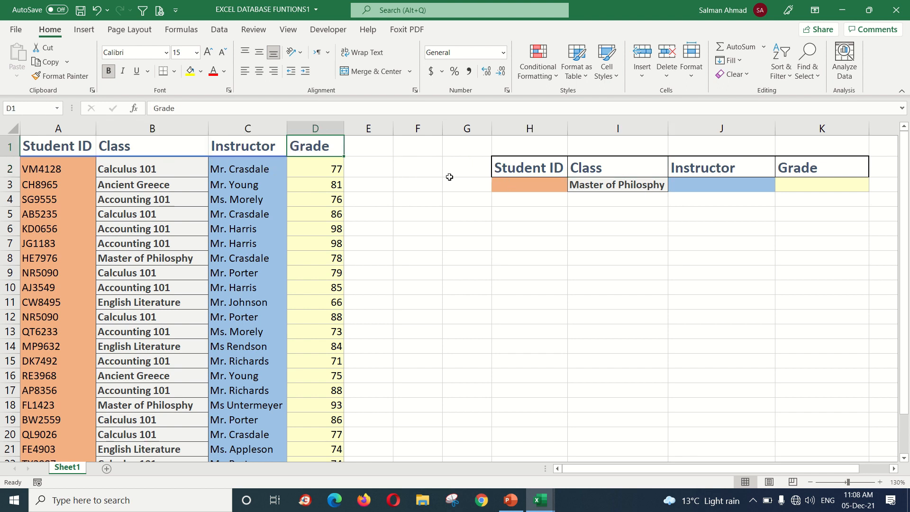
left_click(555, 170)
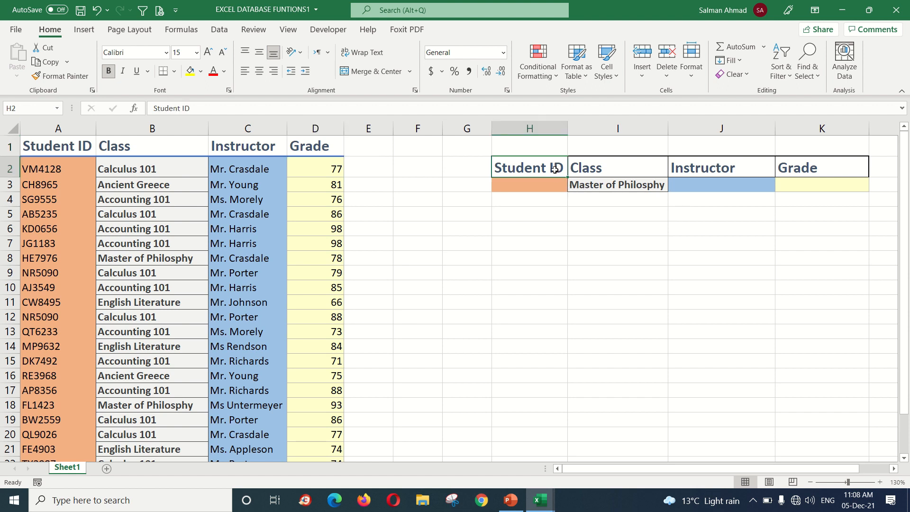
left_click(80, 149)
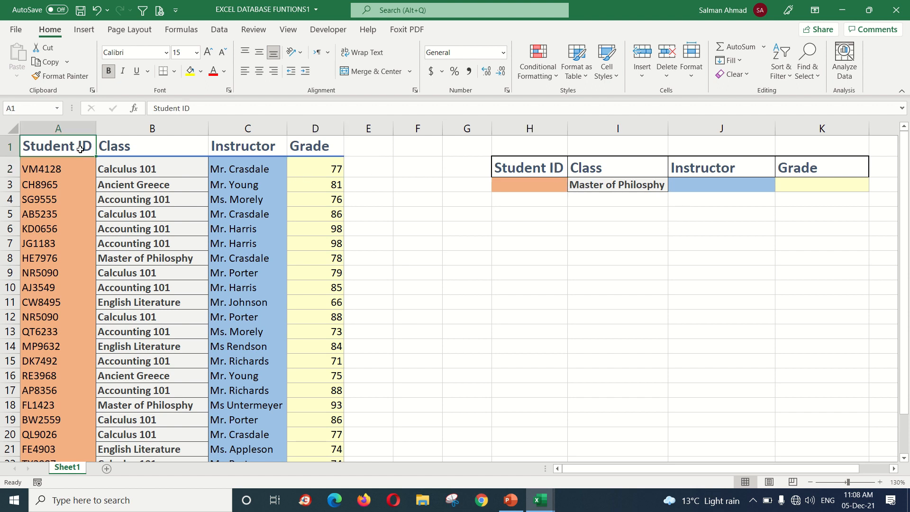
left_click_drag(143, 141, 327, 145)
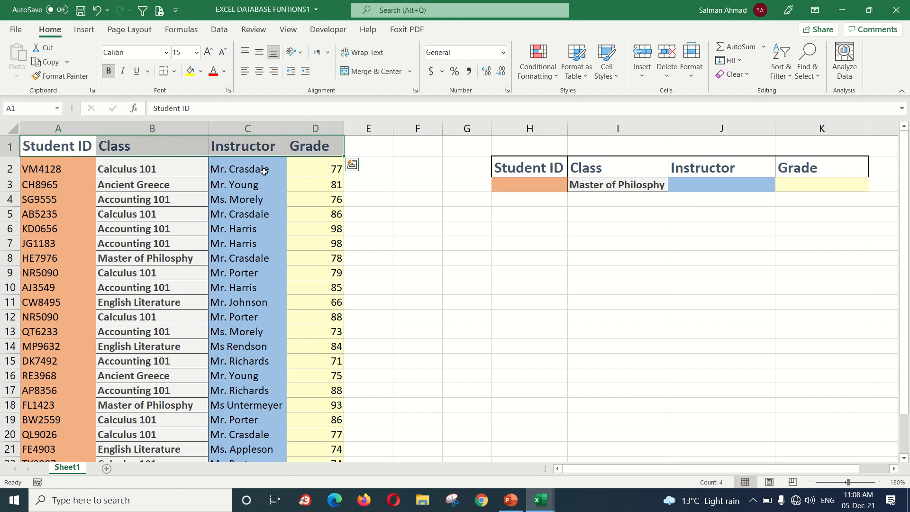
Examine the database structure, viewing rows 2 and 4 as records and columns A to D as fields.
left_click_drag(48, 169, 316, 171)
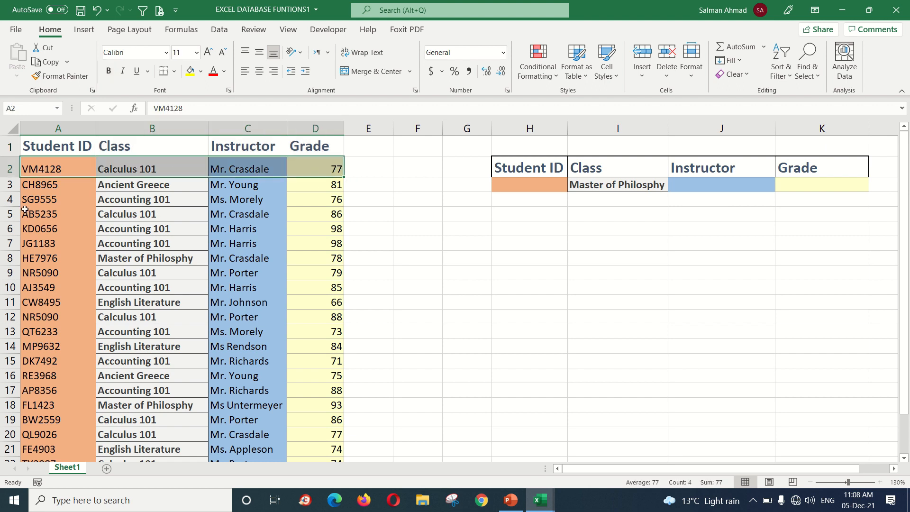
left_click_drag(30, 201, 311, 200)
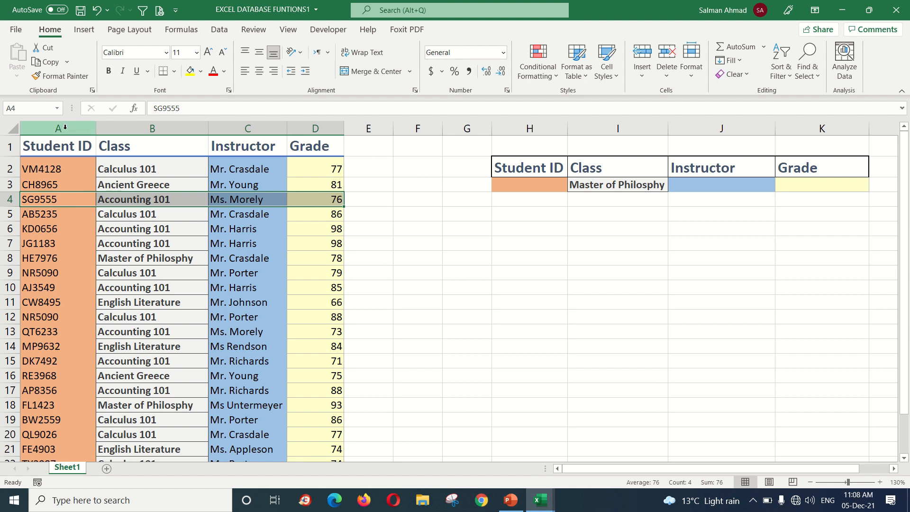
left_click_drag(57, 199, 305, 201)
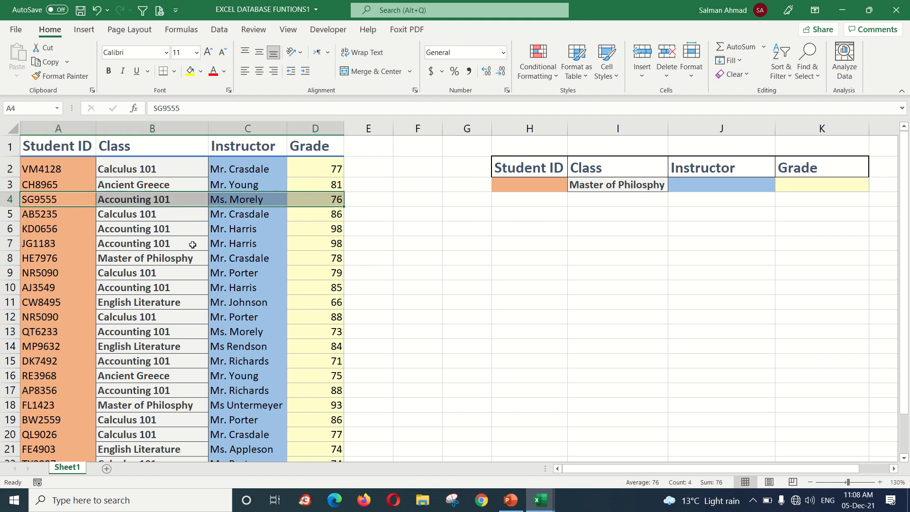
left_click(82, 128)
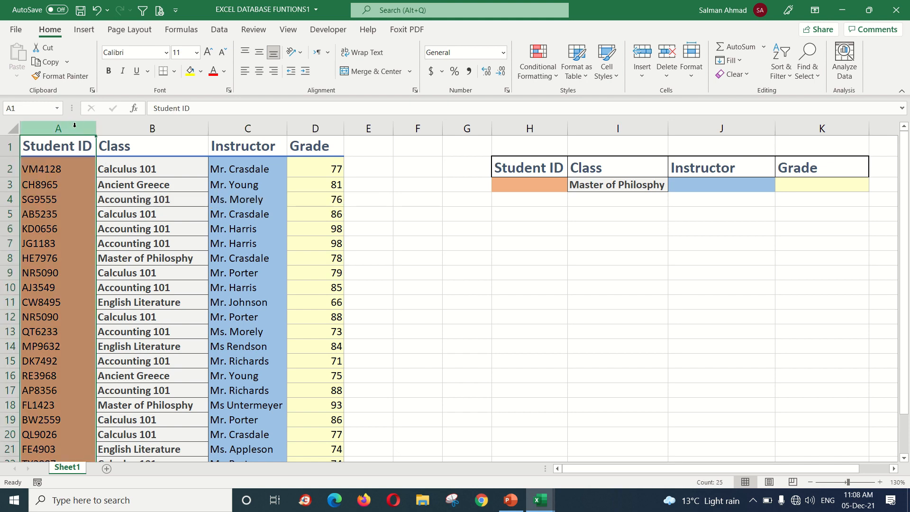
left_click(132, 128)
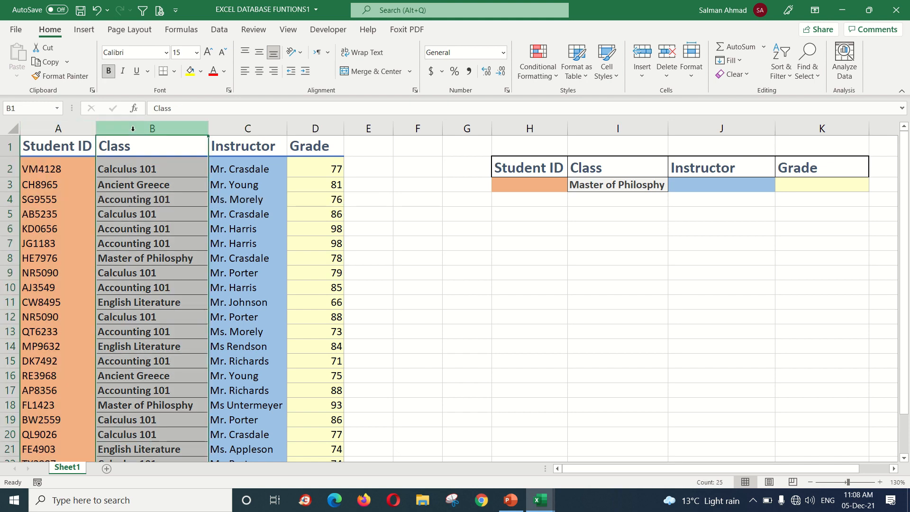
left_click(249, 128)
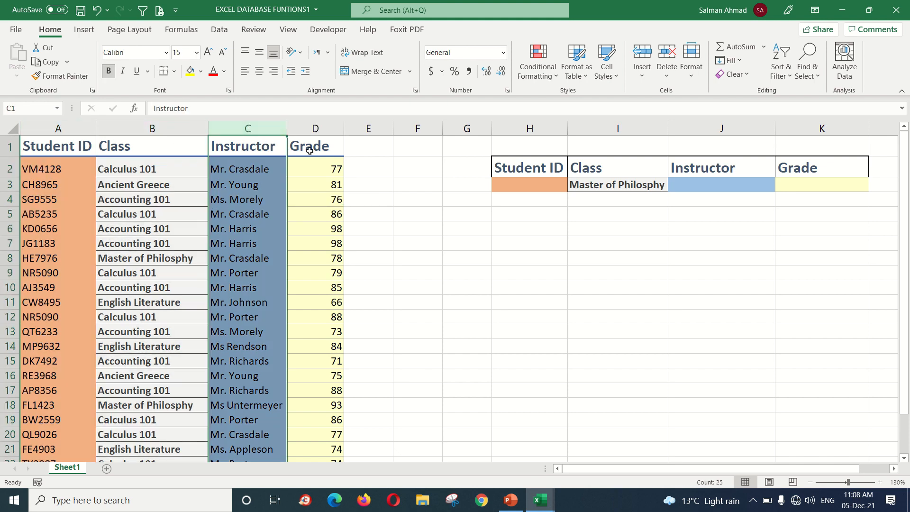
left_click(309, 131)
left_click(271, 259)
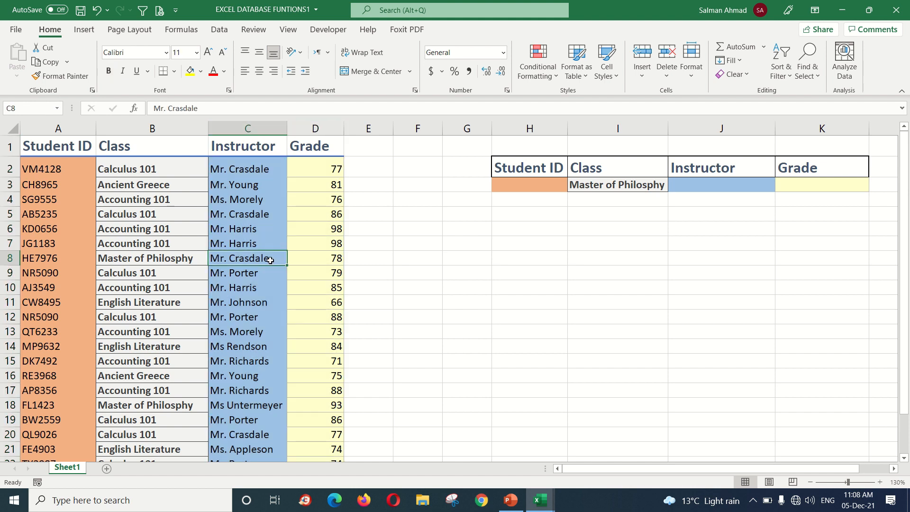
left_click(222, 243)
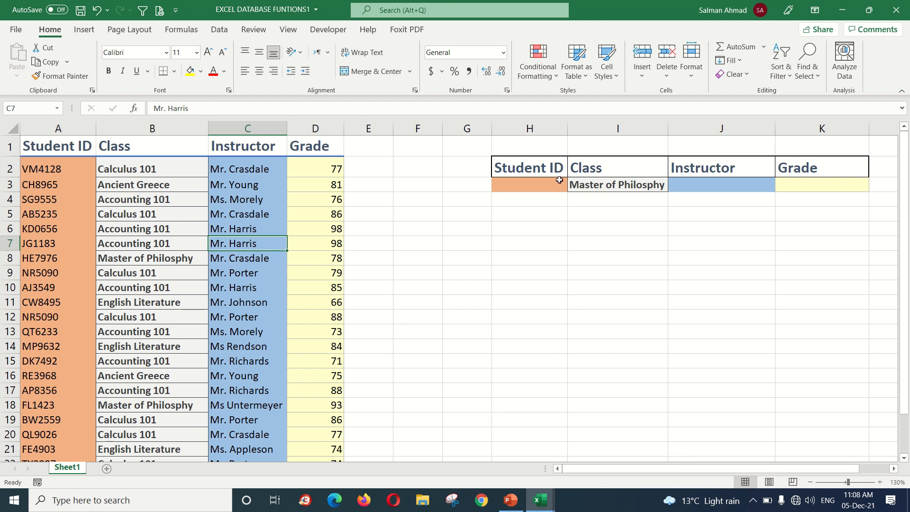
Review the criteria range H2:K3, checking its headers, the Master of Philosphy class entry and the blank criteria cells against the database.
left_click_drag(531, 169, 782, 166)
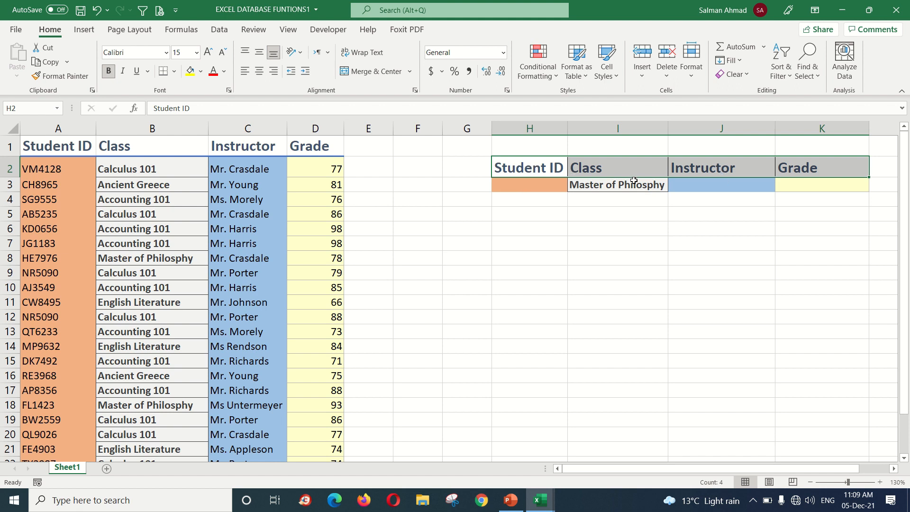
left_click(550, 164)
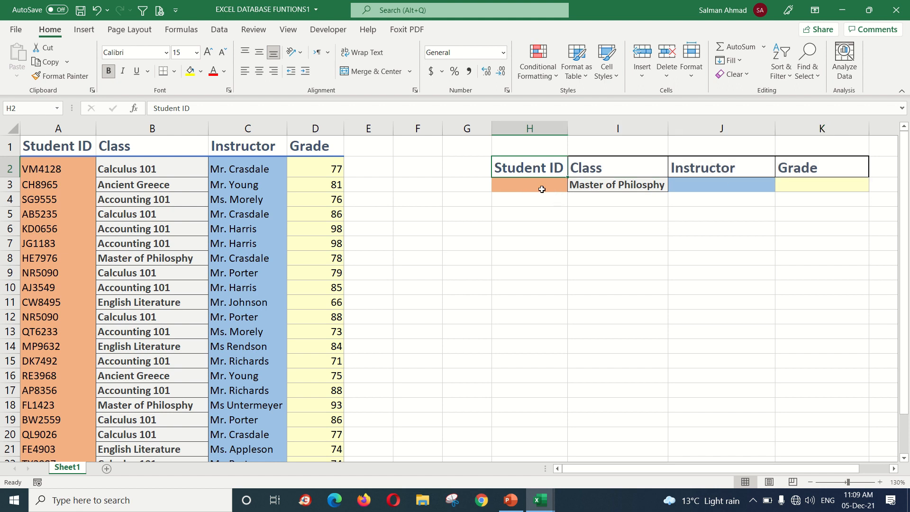
left_click(582, 187)
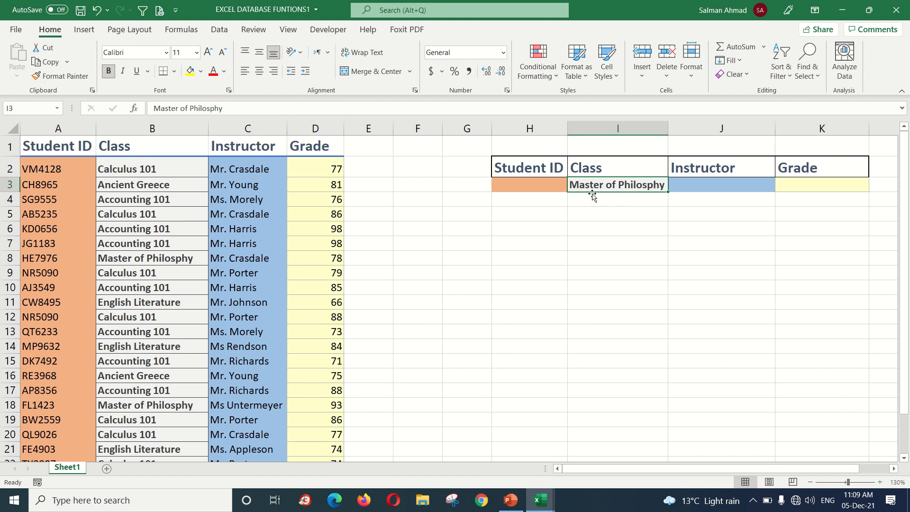
left_click(169, 256)
left_click(605, 190)
left_click(548, 186)
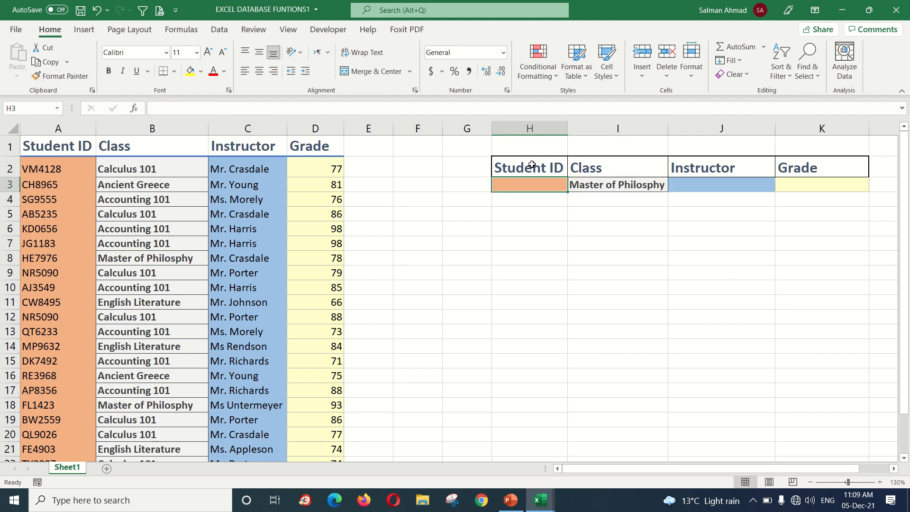
left_click(693, 188)
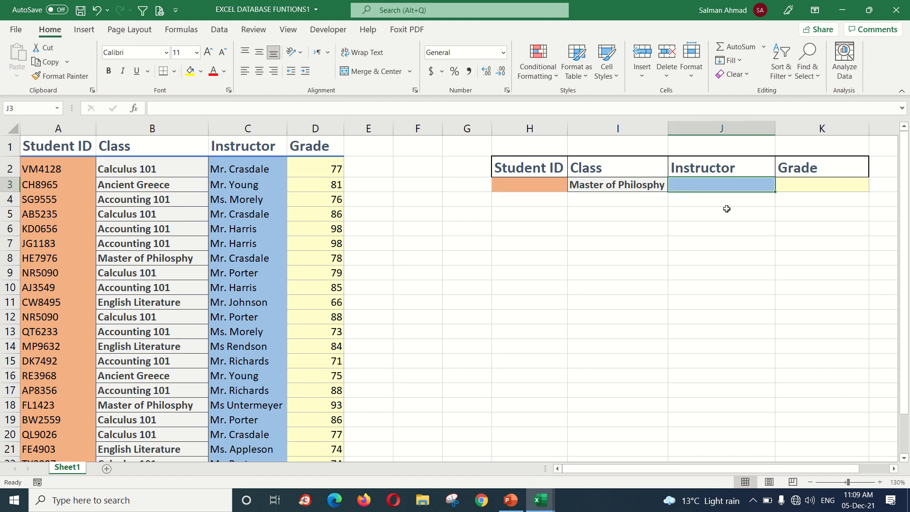
left_click(821, 190)
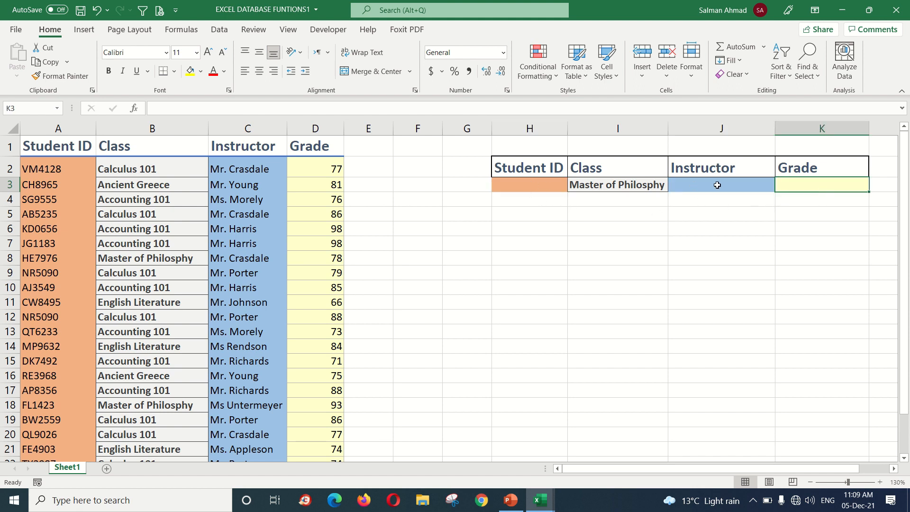
left_click(593, 187)
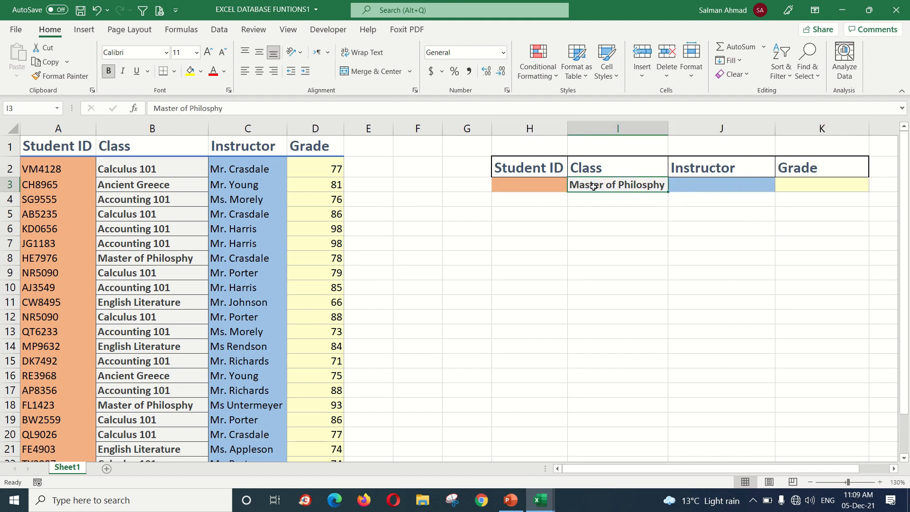
left_click(534, 189)
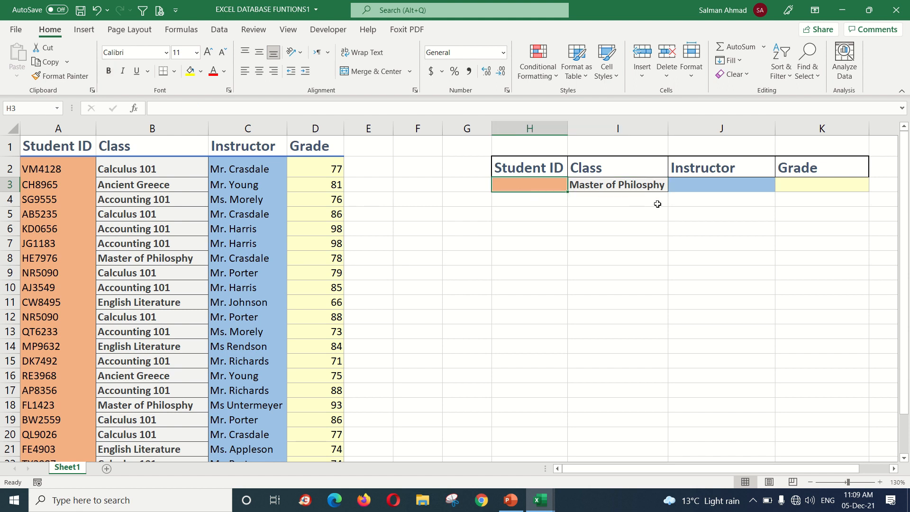
left_click(690, 187)
left_click(787, 183)
left_click(179, 218)
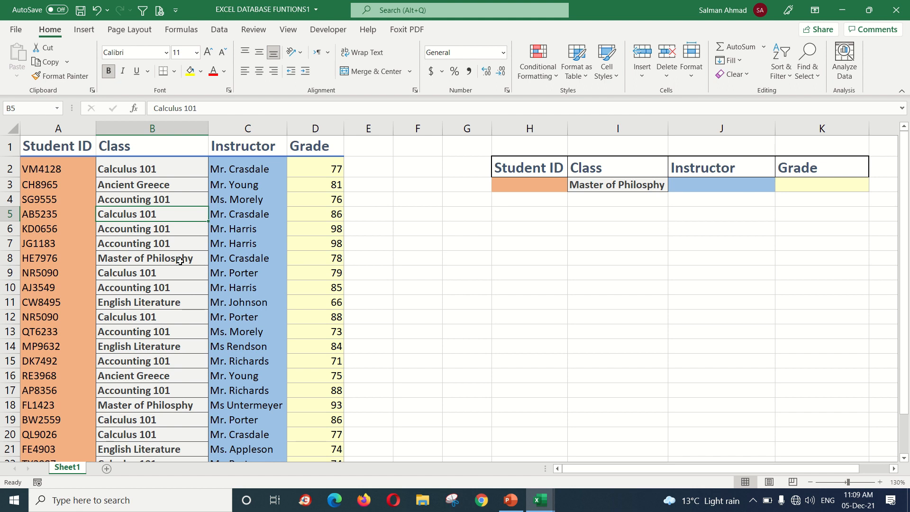
left_click(234, 274)
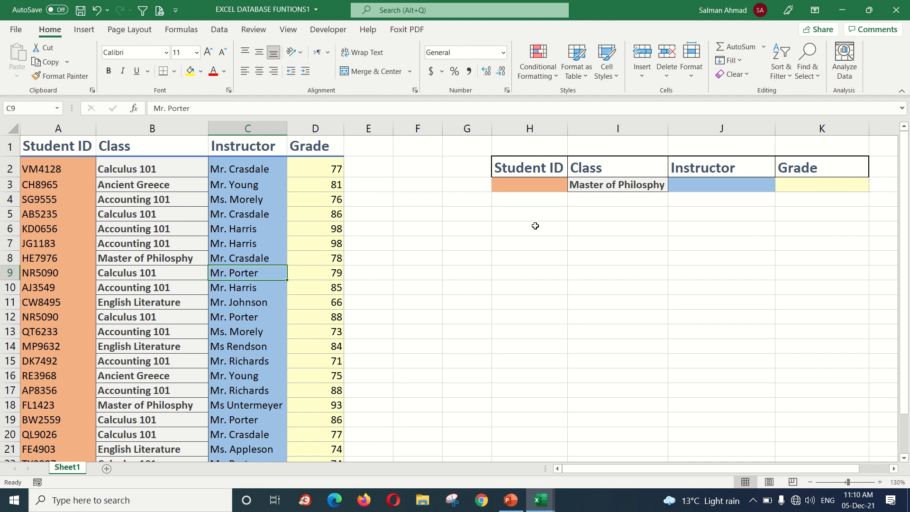
Check each criteria cell from H3 to K3, the full criteria range and the class condition in I3.
left_click(306, 244)
left_click(520, 184)
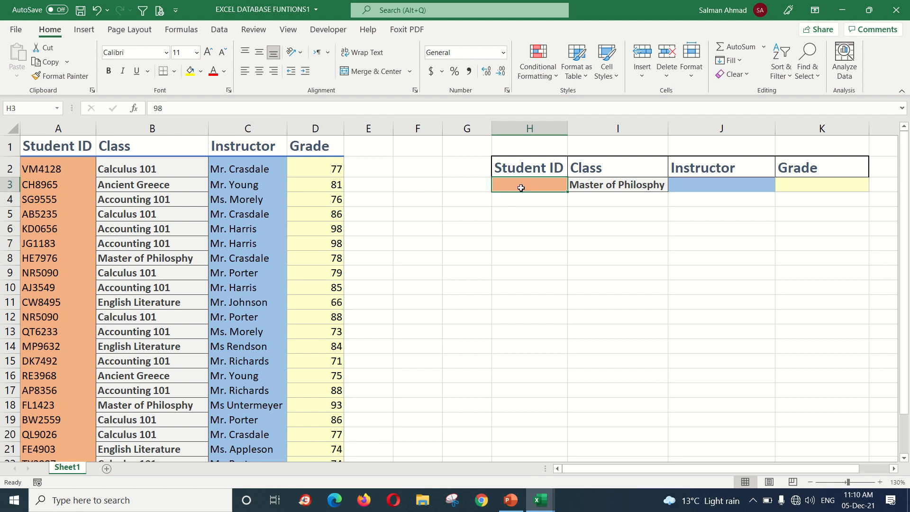
left_click(618, 188)
left_click(681, 186)
left_click(793, 189)
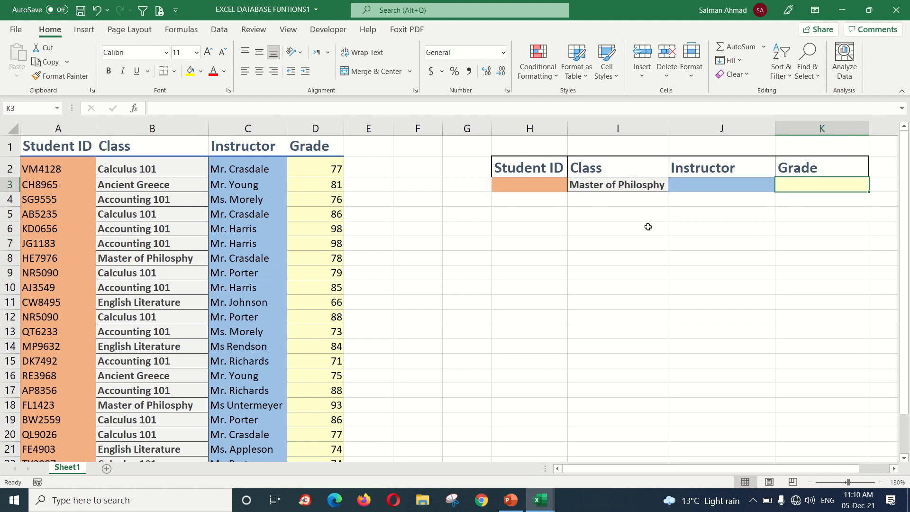
left_click(514, 231)
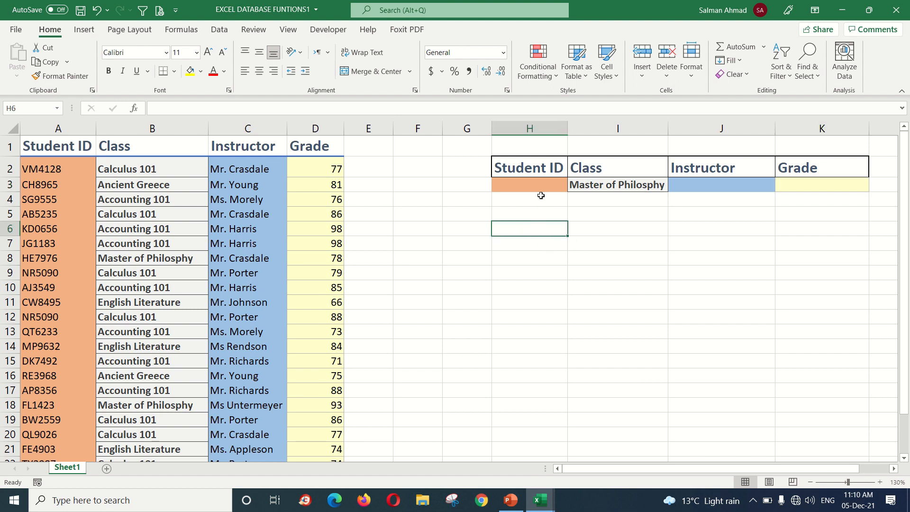
left_click_drag(544, 170, 784, 189)
left_click(527, 231)
left_click(594, 186)
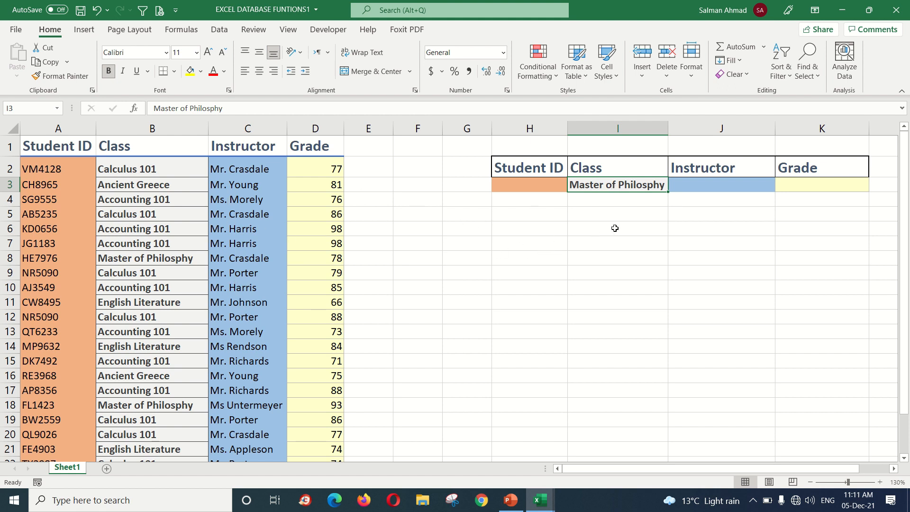
left_click(531, 232)
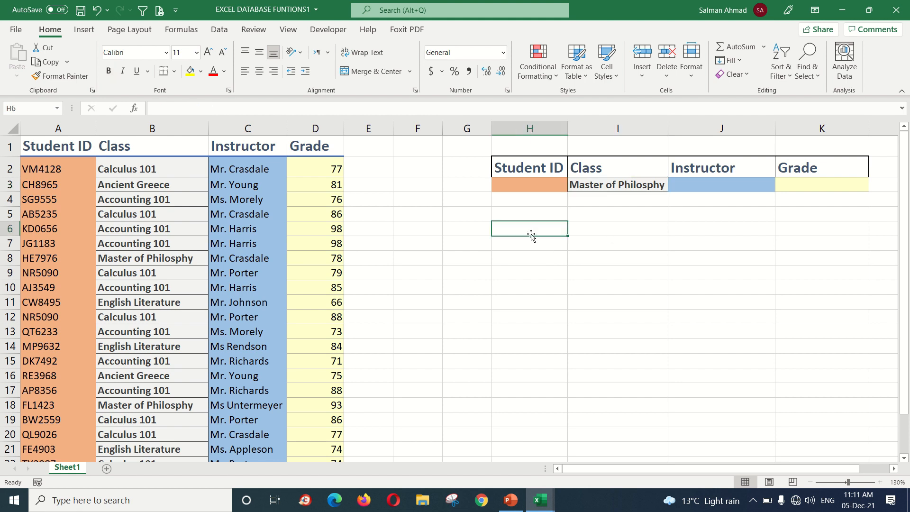
type("=")
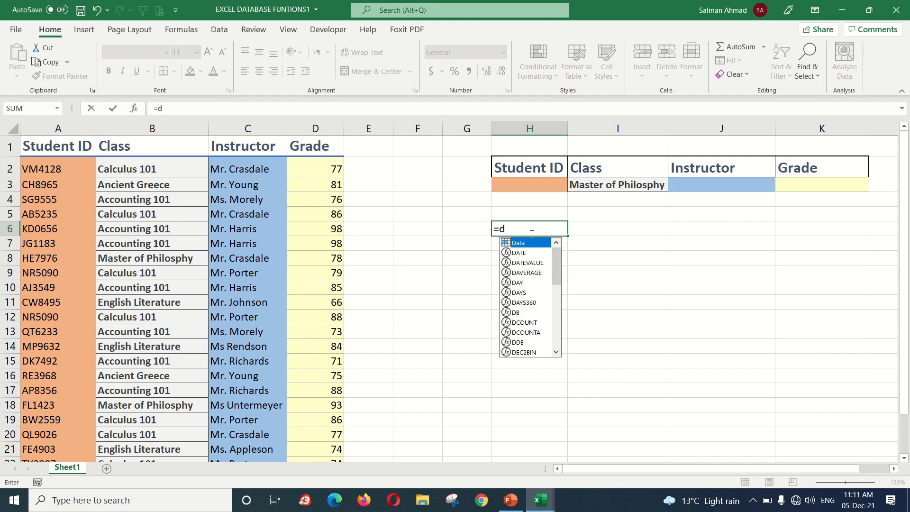
type("dav")
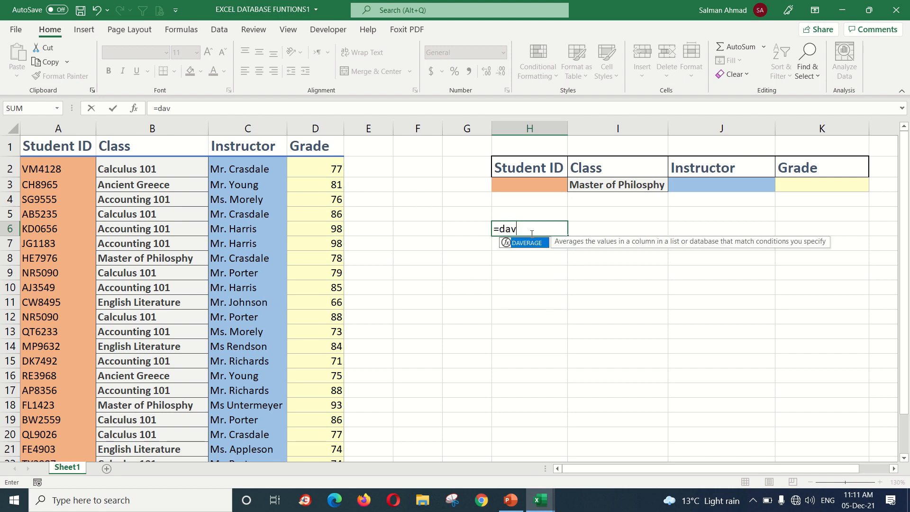
key("Tab")
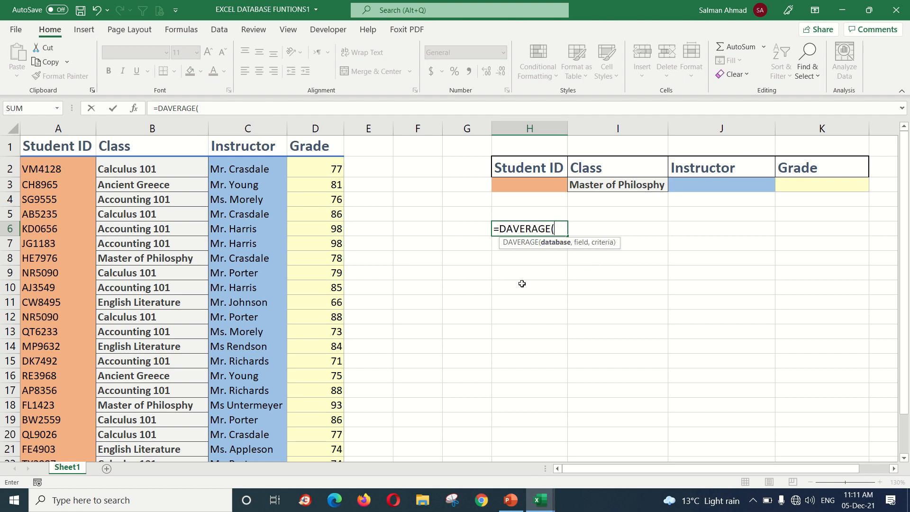
key("Escape")
Select the whole student database from the A1 header to its last grade and check its range name.
left_click_drag(75, 147, 301, 423)
scroll(264, 361, "up", 2)
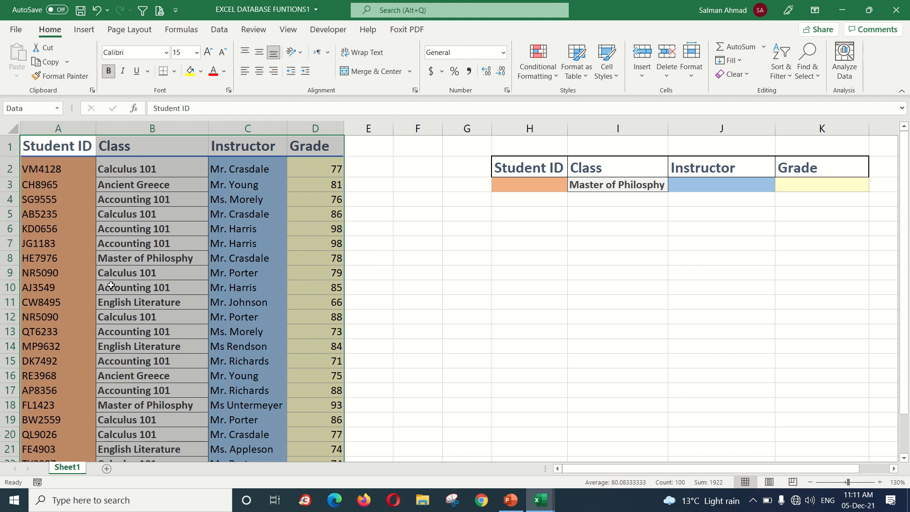
left_click(33, 108)
left_click(30, 109)
left_click(279, 274)
left_click(135, 220)
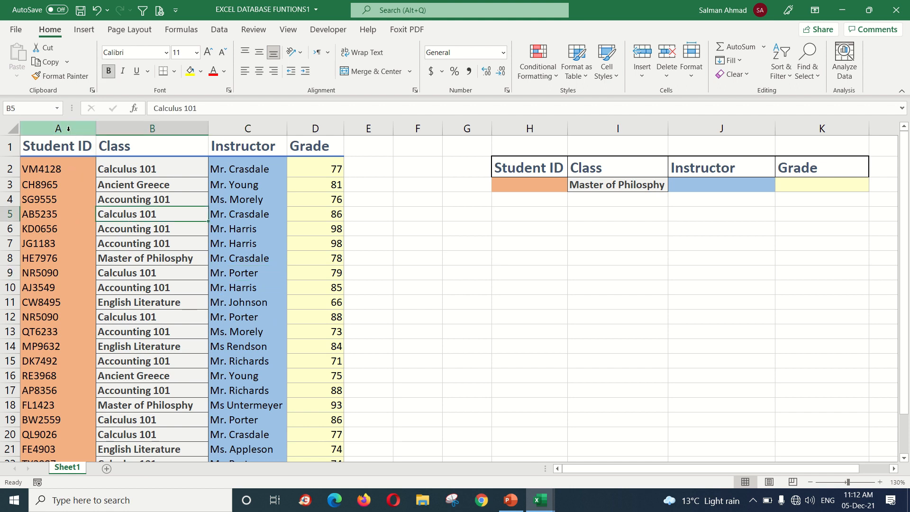
Go to the named range Data from the list of defined names to view the cells it covers.
left_click(57, 108)
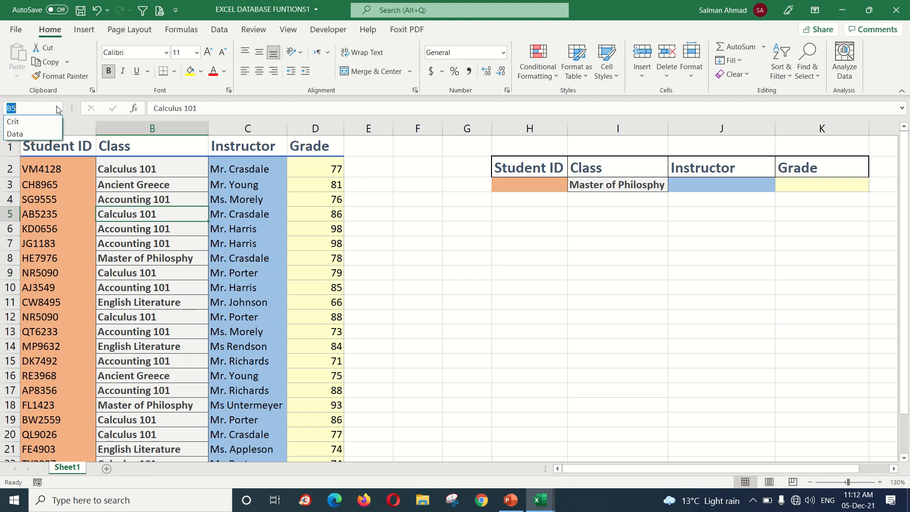
key("Escape")
left_click(41, 128)
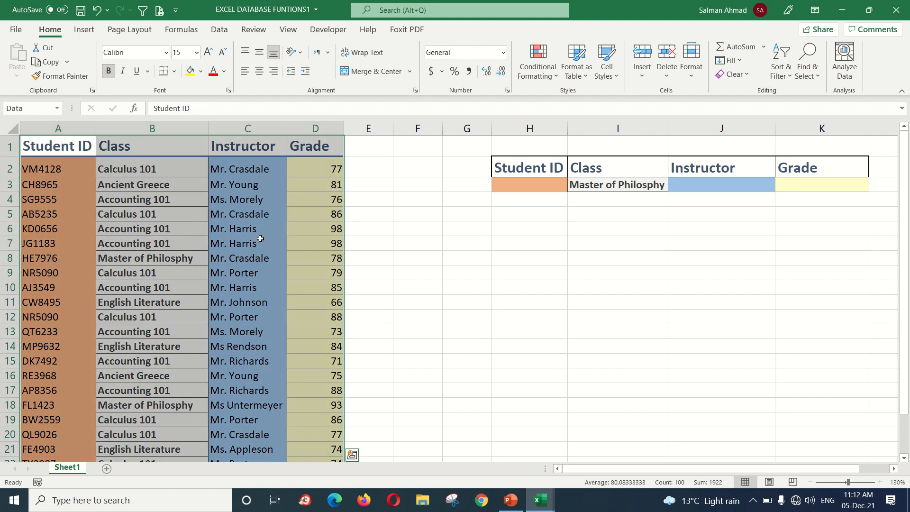
left_click(274, 392)
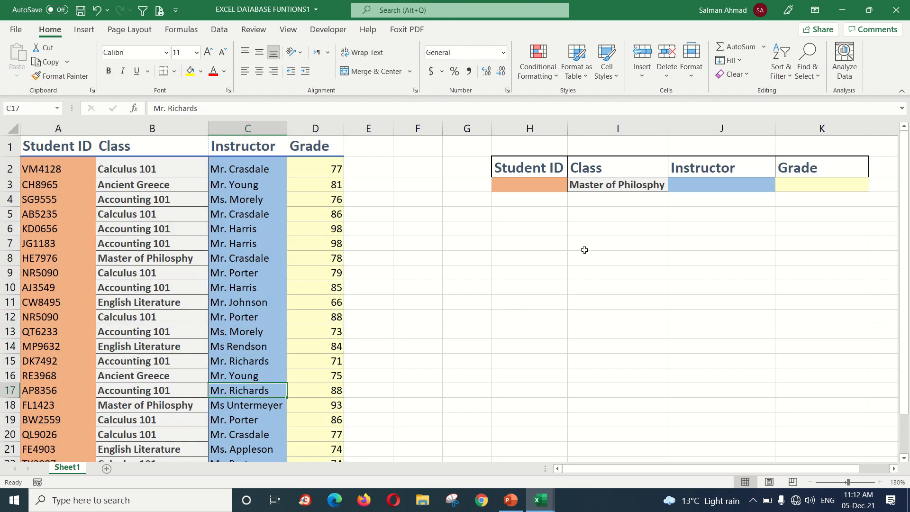
Select the criteria range H2:K3 and check its range name.
left_click_drag(530, 170, 790, 186)
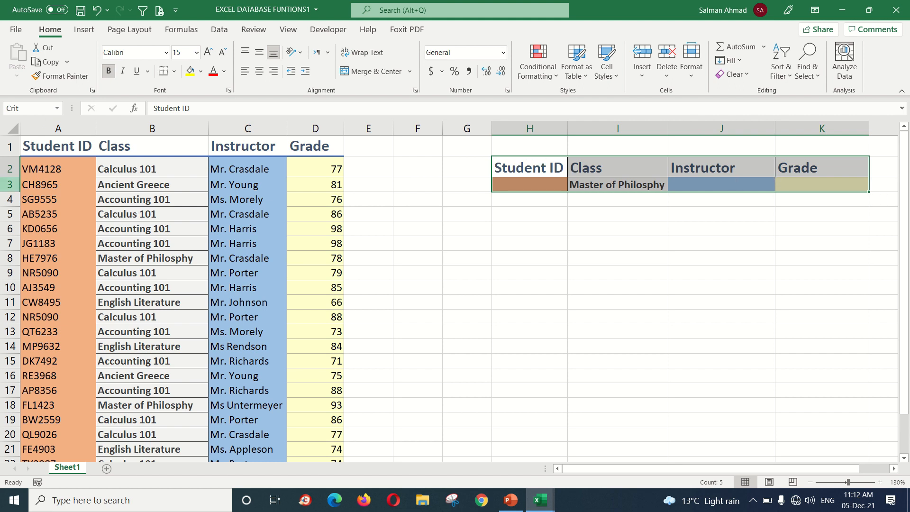
left_click(23, 108)
left_click(467, 211)
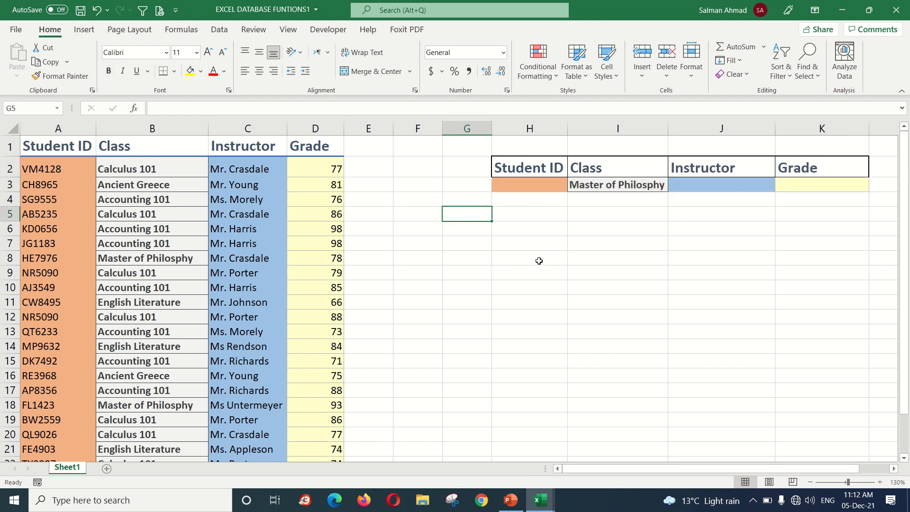
Start a DAVERAGE formula in cell H7.
left_click(518, 244)
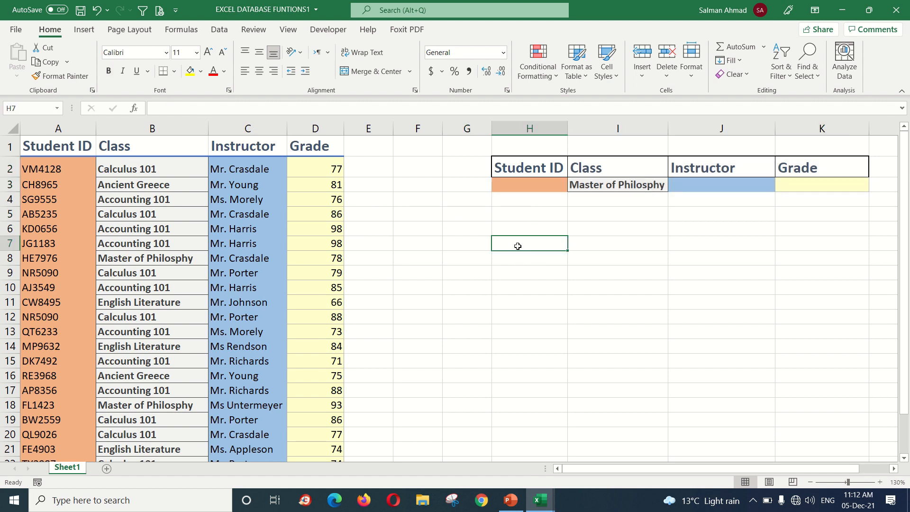
left_click(601, 184)
left_click(537, 241)
type("=")
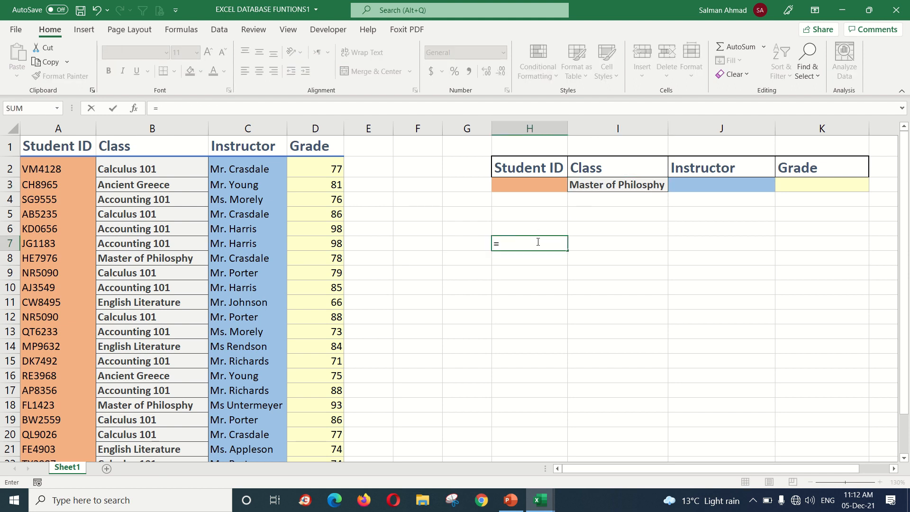
type("a")
key("BackSpace")
type("DA")
key("BackSpace")
type("AV")
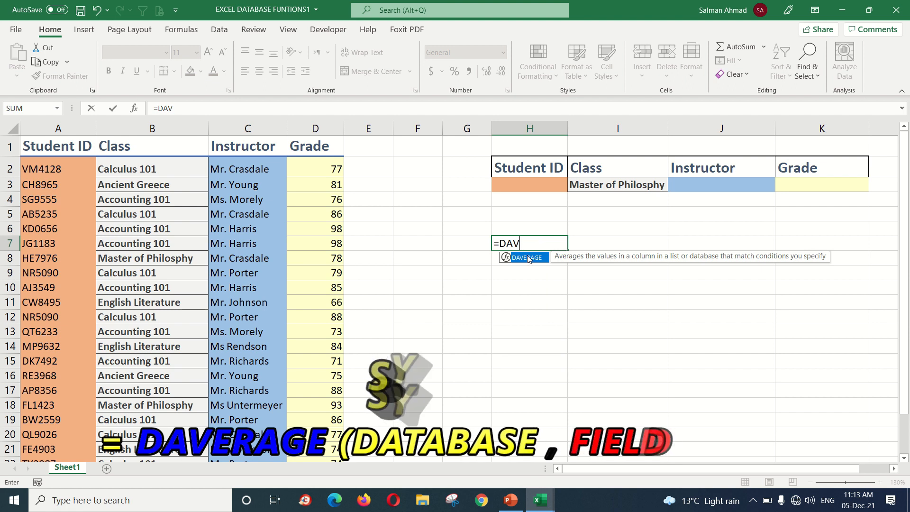
double_click(529, 258)
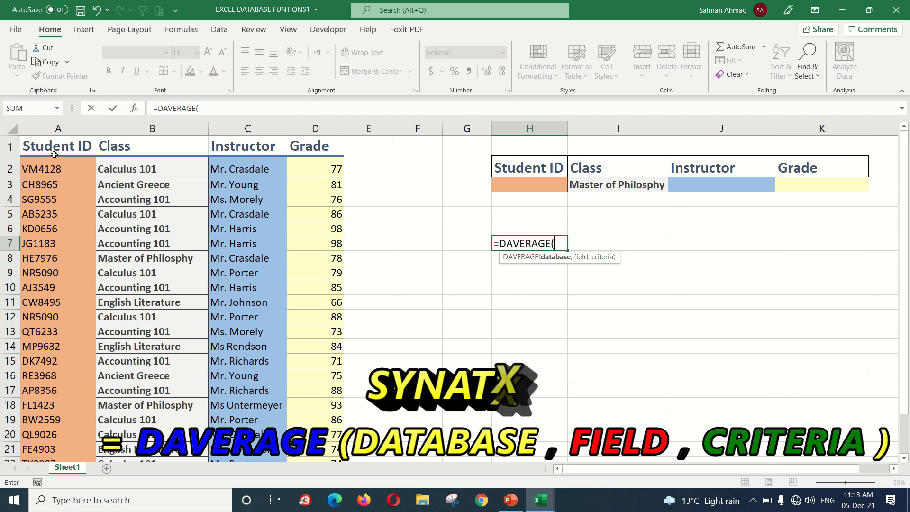
Give the DAVERAGE formula the named range Data as its database and "GRADE" as its field.
left_click_drag(60, 150, 315, 422)
scroll(477, 347, "up", 2)
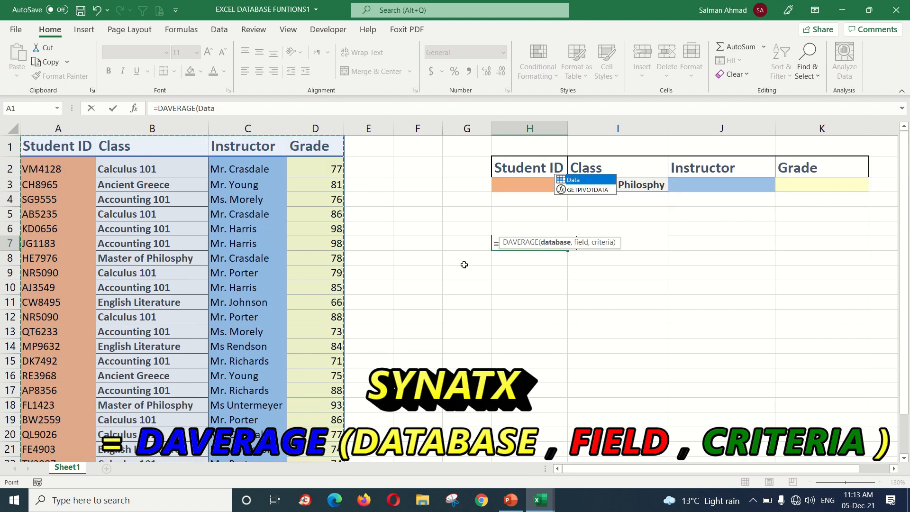
double_click(574, 180)
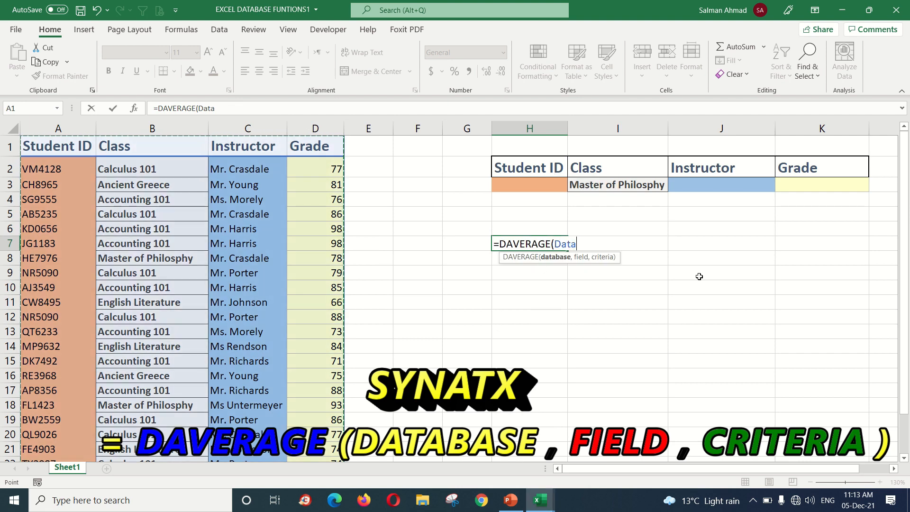
type(",\"g")
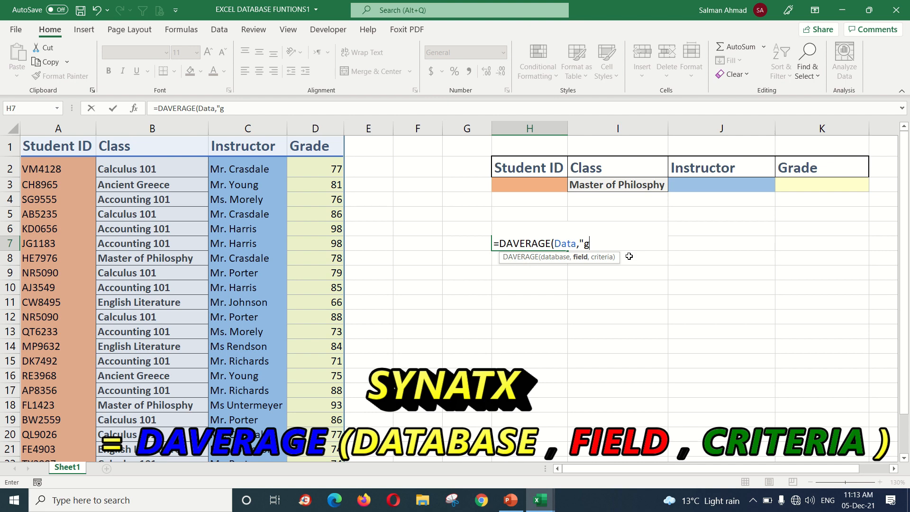
key("BackSpace")
type("GRADE\",")
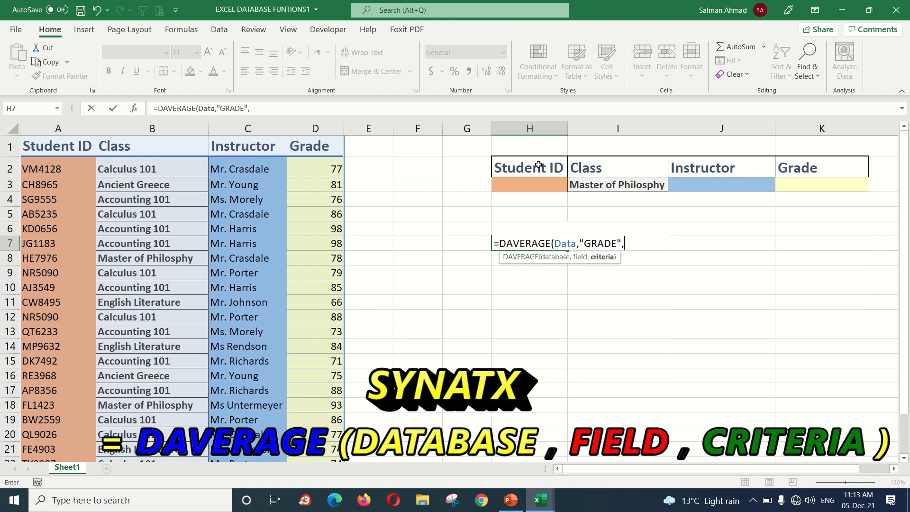
Use the criteria range H2:K3, named Crit, as the criteria argument and complete the DAVERAGE formula.
left_click_drag(524, 167, 809, 180)
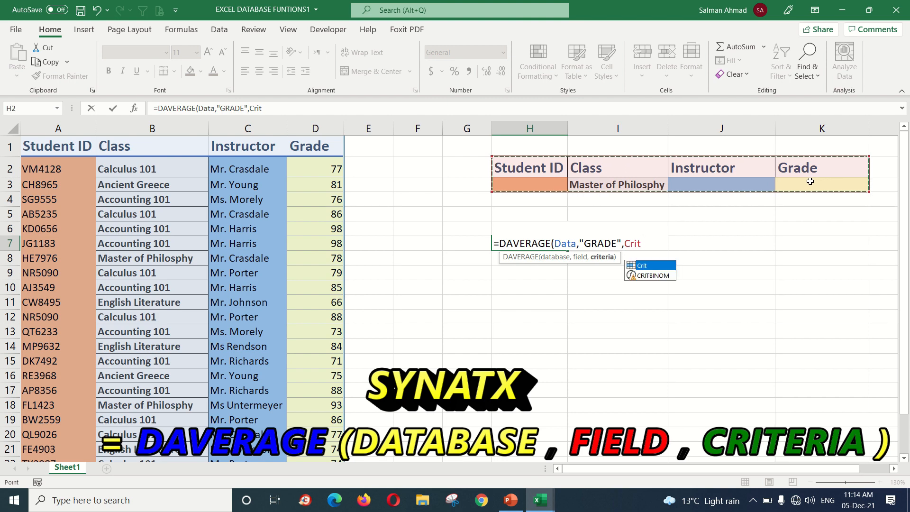
double_click(647, 266)
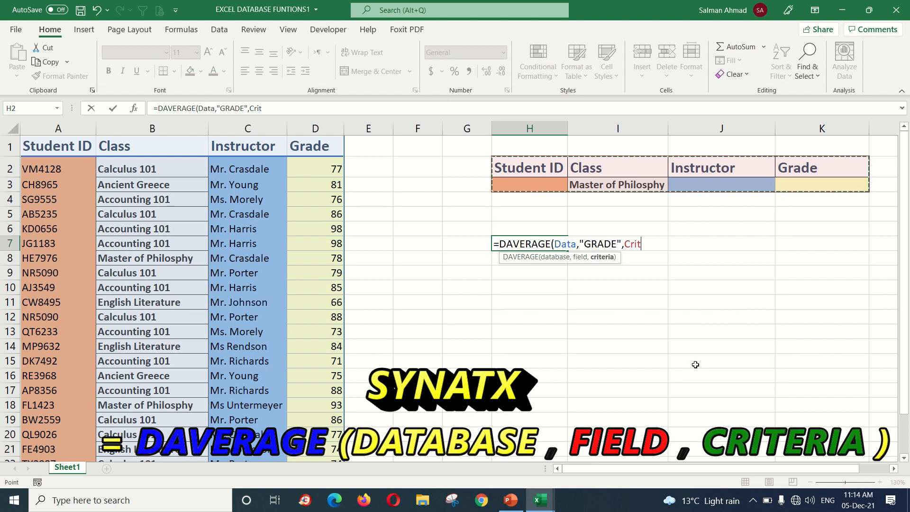
type(")")
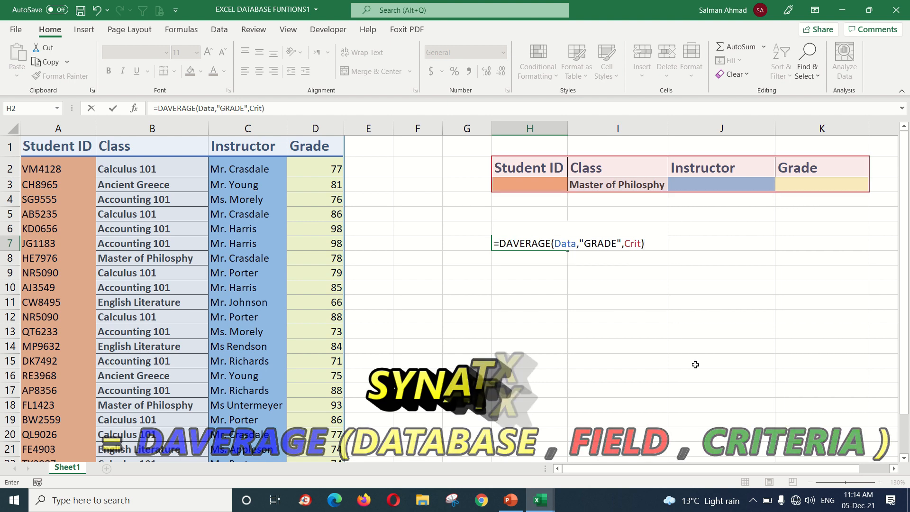
key("Return")
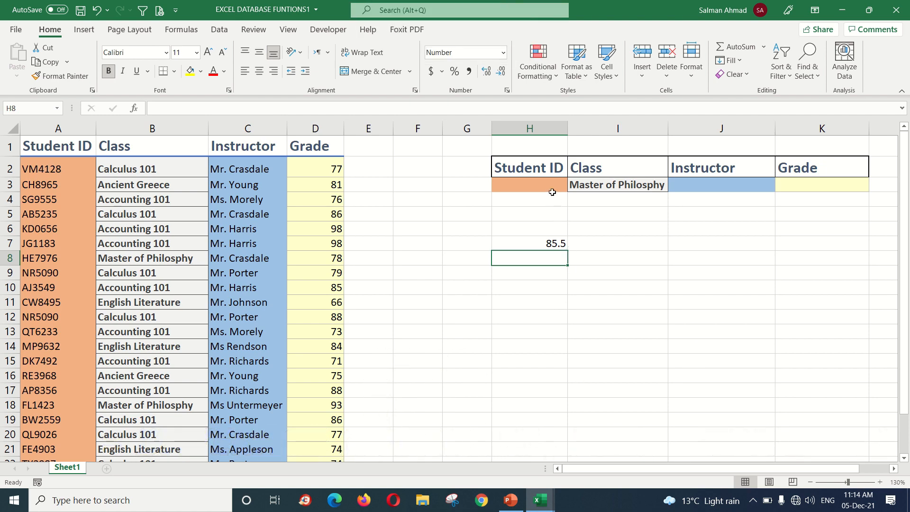
Replace the class criterion in I3 with Accounting 101 copied from B7.
left_click(595, 185)
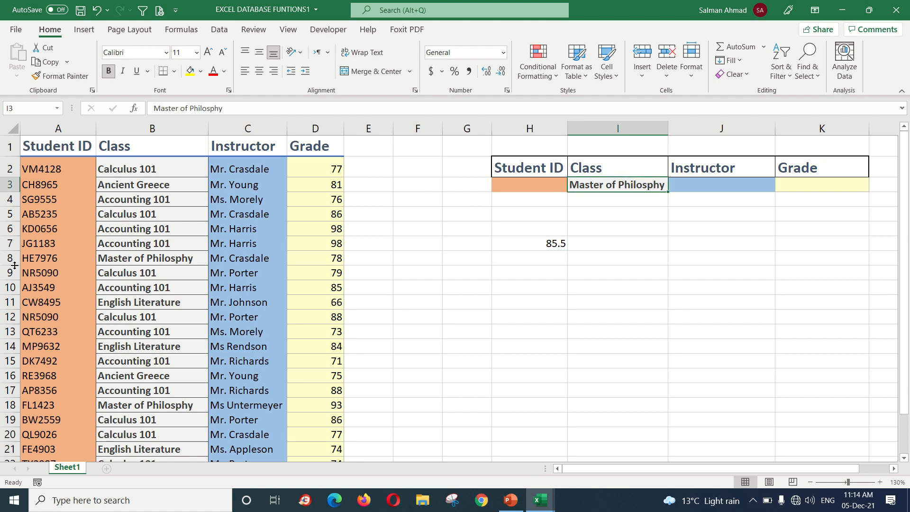
left_click(169, 246)
right_click(169, 246)
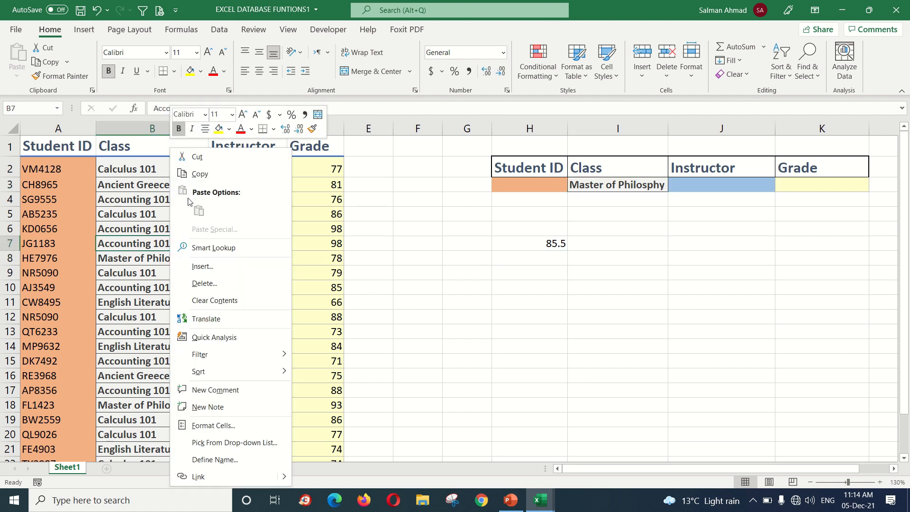
left_click(199, 175)
left_click(611, 185)
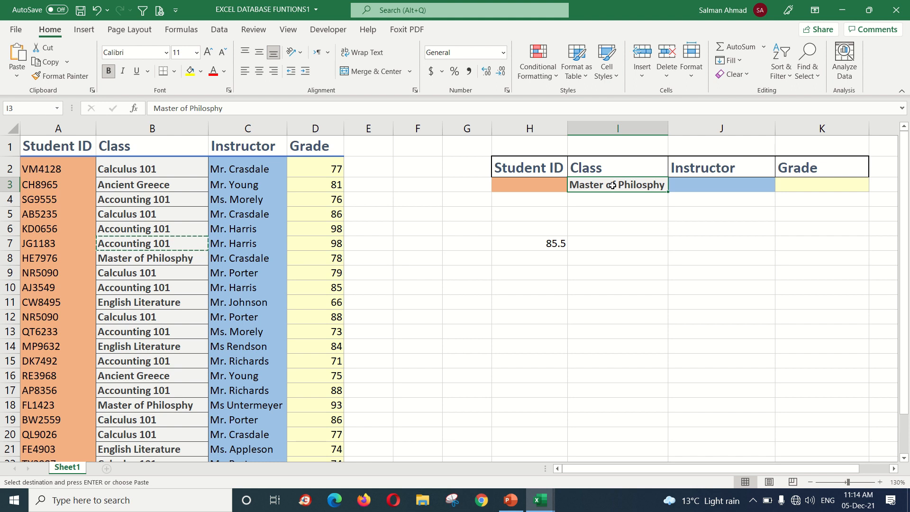
left_click(145, 288, "ctrl")
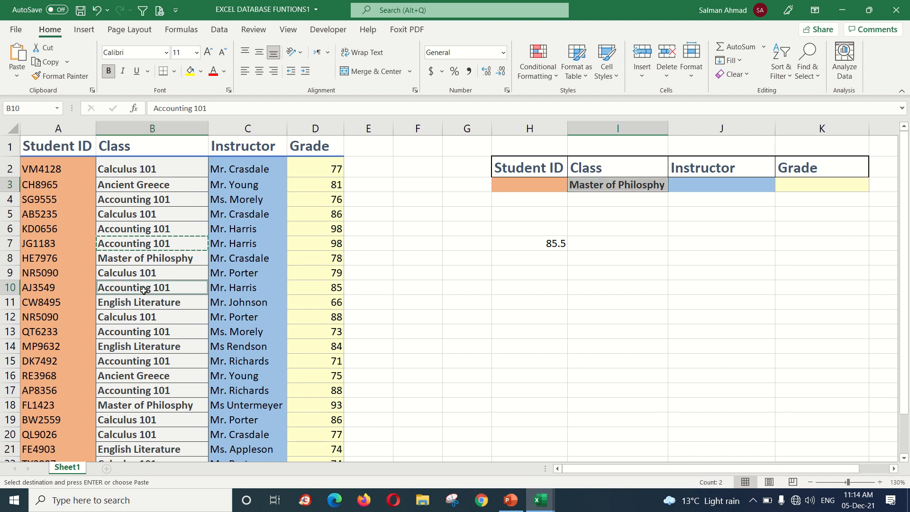
key("ctrl+v")
type("VV")
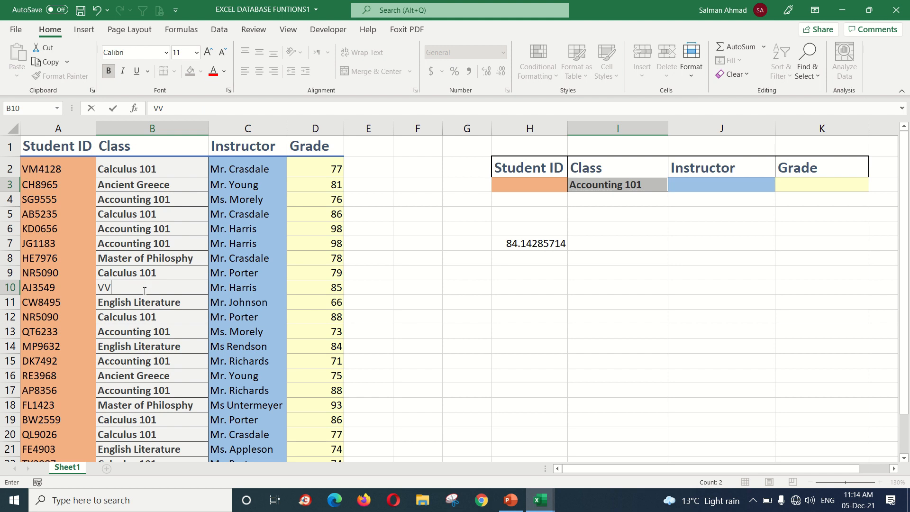
key("Escape")
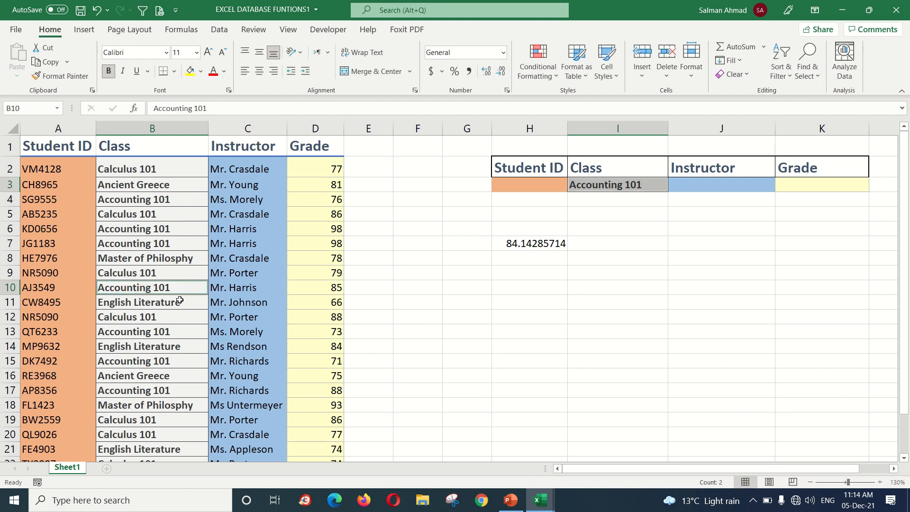
left_click(168, 279)
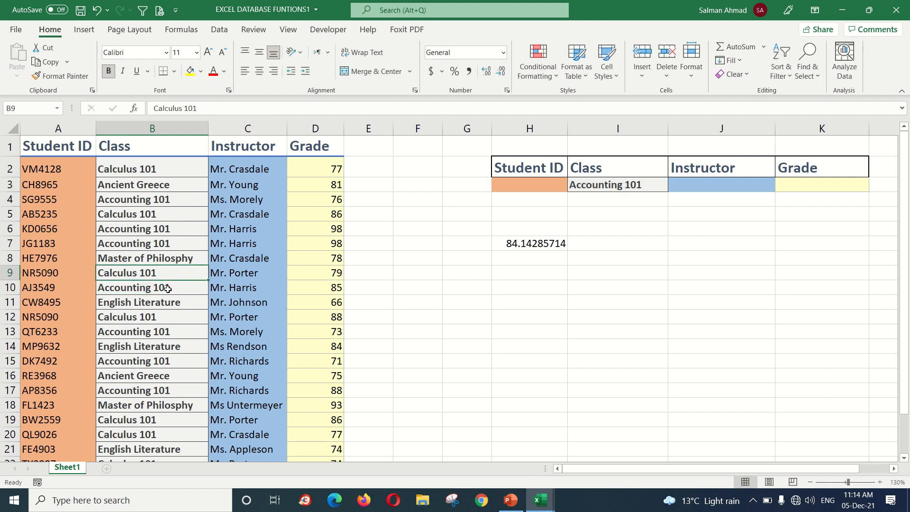
left_click(168, 290)
key("ctrl+c")
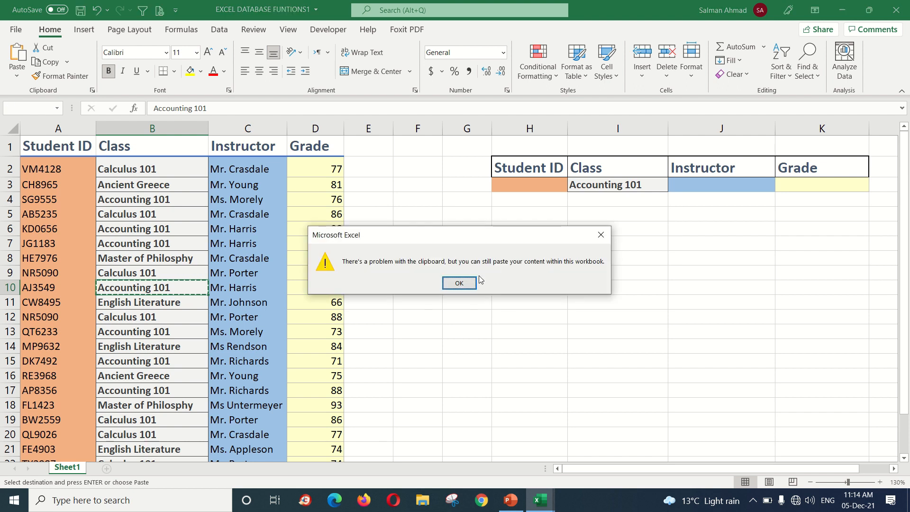
left_click(467, 282)
Reduce the DAVERAGE result in H7 to zero decimal places.
left_click(532, 246)
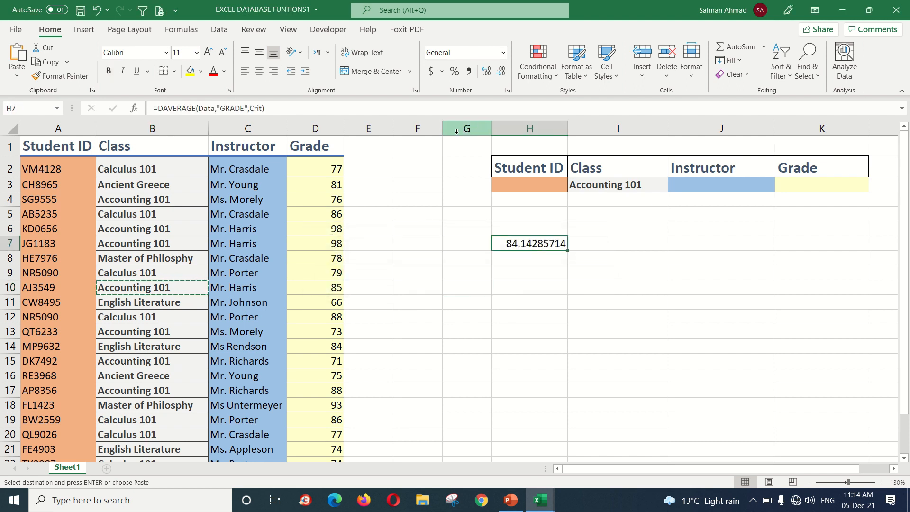
left_click(499, 73)
left_click(499, 74)
left_click(499, 73)
left_click(499, 74)
left_click(499, 74)
left_click(499, 74)
left_click(499, 74)
Replace the class criterion in I3 with Calculus 101 copied from B9.
left_click(596, 186)
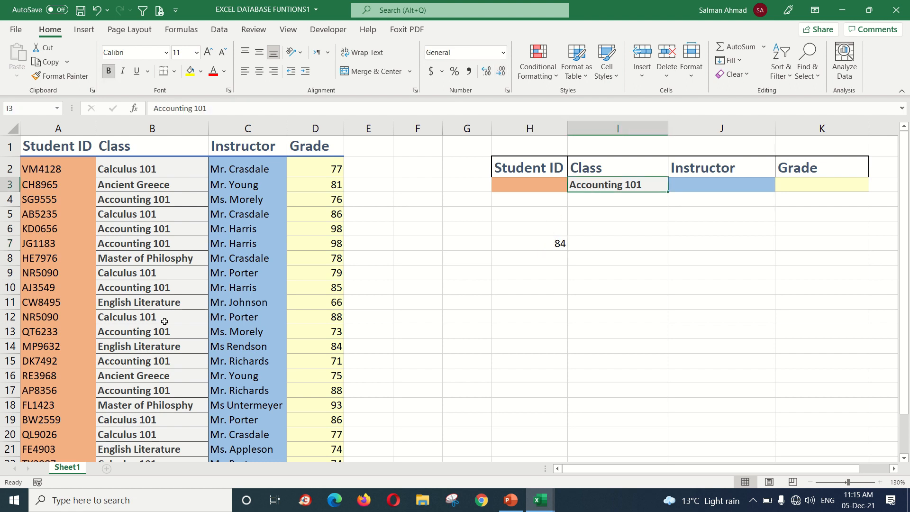
left_click(141, 276)
right_click(140, 276)
left_click(171, 175)
left_click(594, 187)
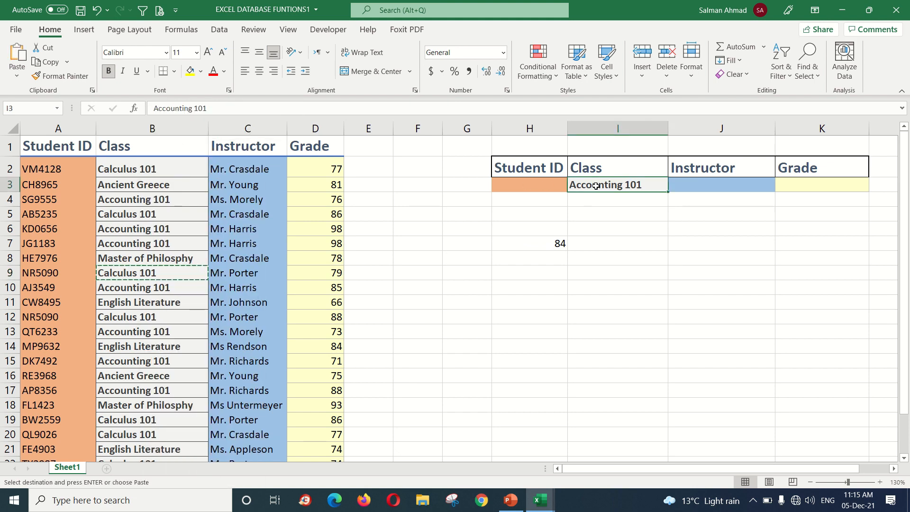
right_click(596, 187)
left_click(626, 211)
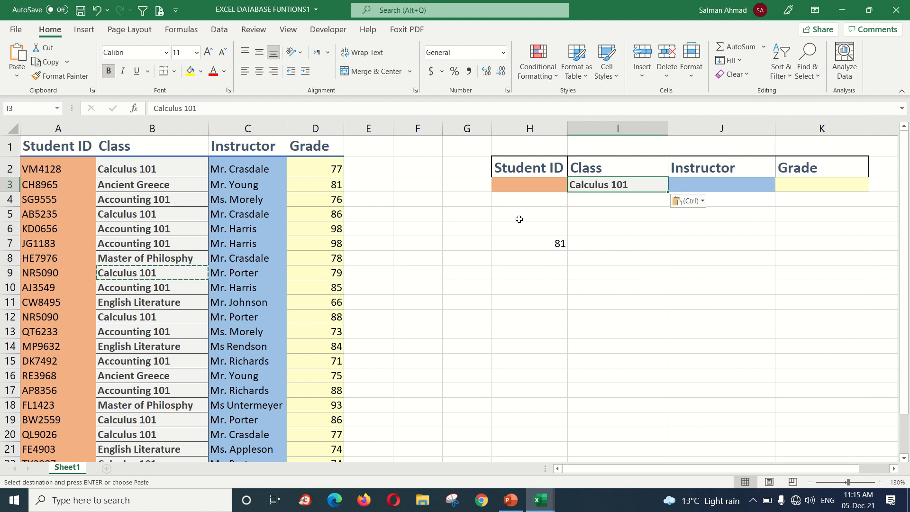
Clear the class criterion in I3 and paste the instructor's name from C2 into J3 as the instructor criterion.
key("Delete")
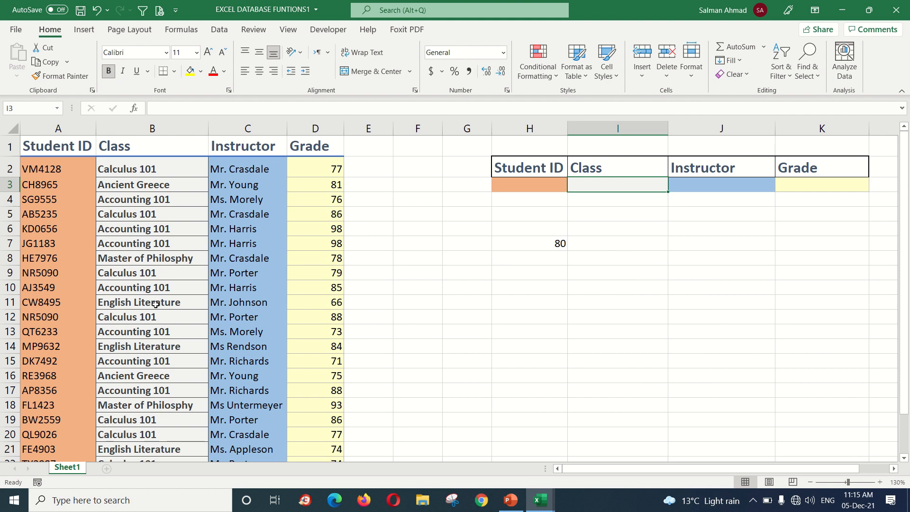
left_click(542, 185)
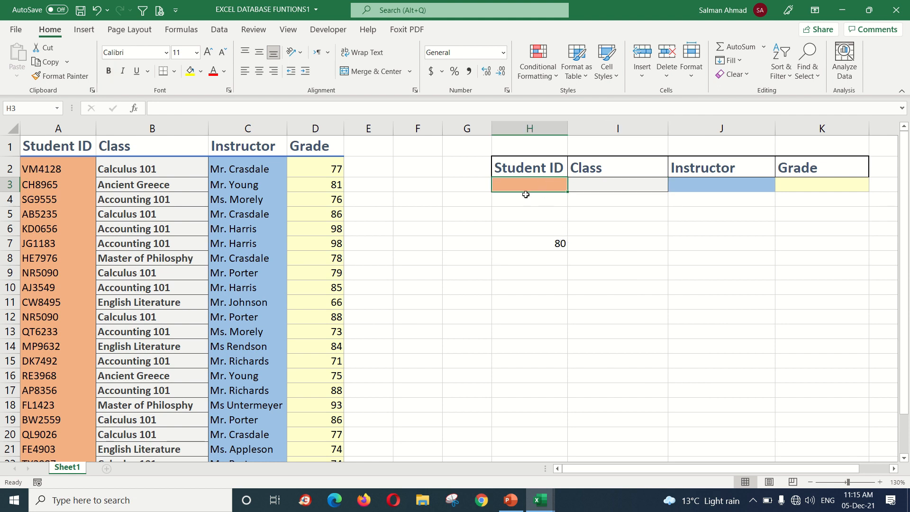
left_click(251, 172)
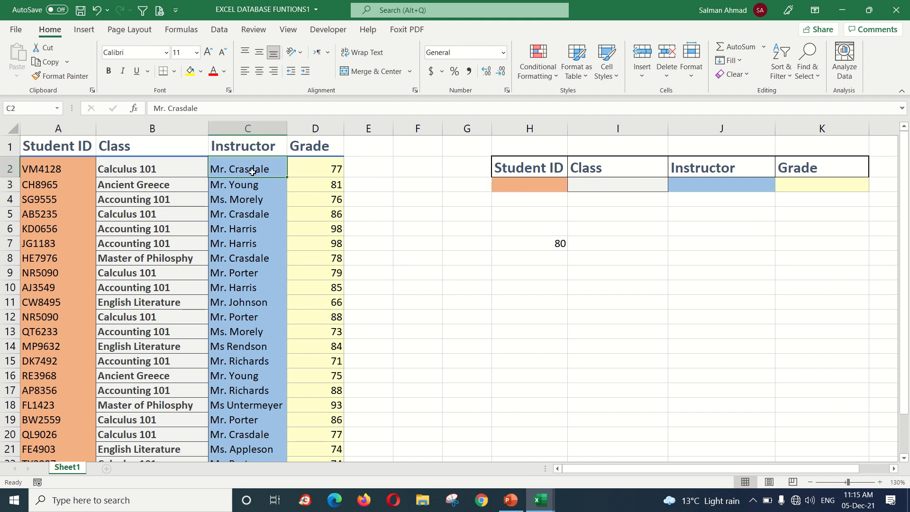
right_click(252, 171)
left_click(266, 174)
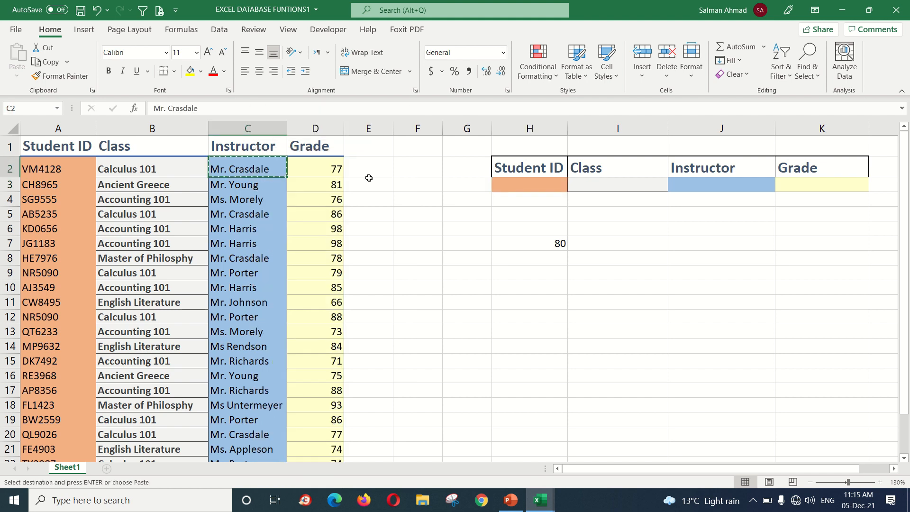
left_click(723, 185)
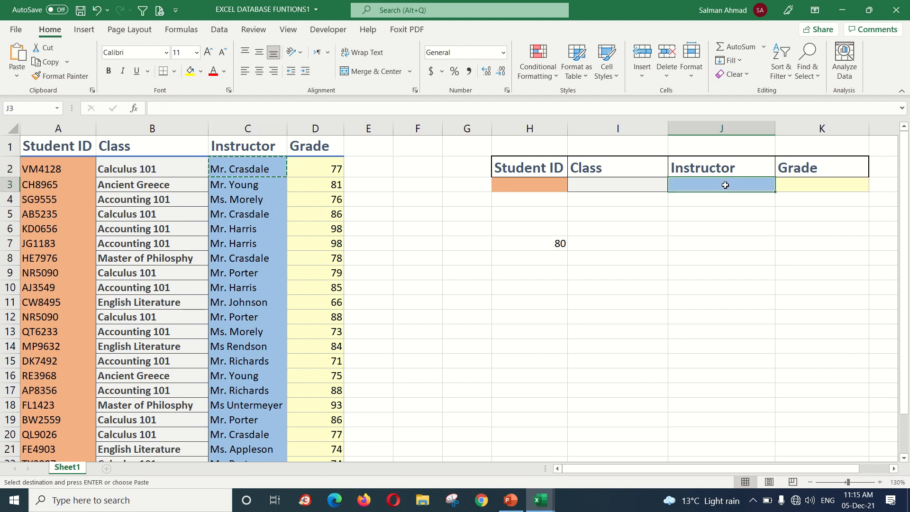
right_click(724, 188)
left_click(754, 229)
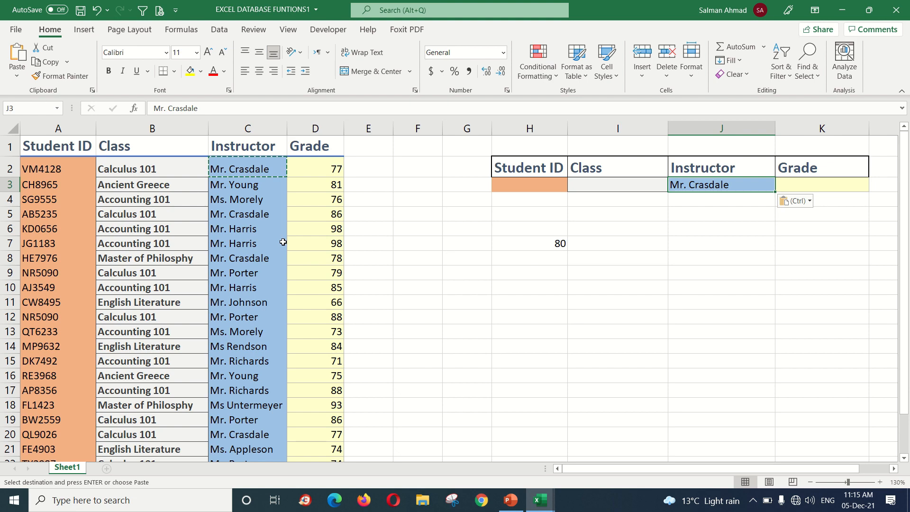
Replace the instructor criterion in J3 with the name copied from C6 and check the DAVERAGE result in H7.
left_click(249, 232)
right_click(279, 230)
left_click(327, 154)
left_click(702, 184)
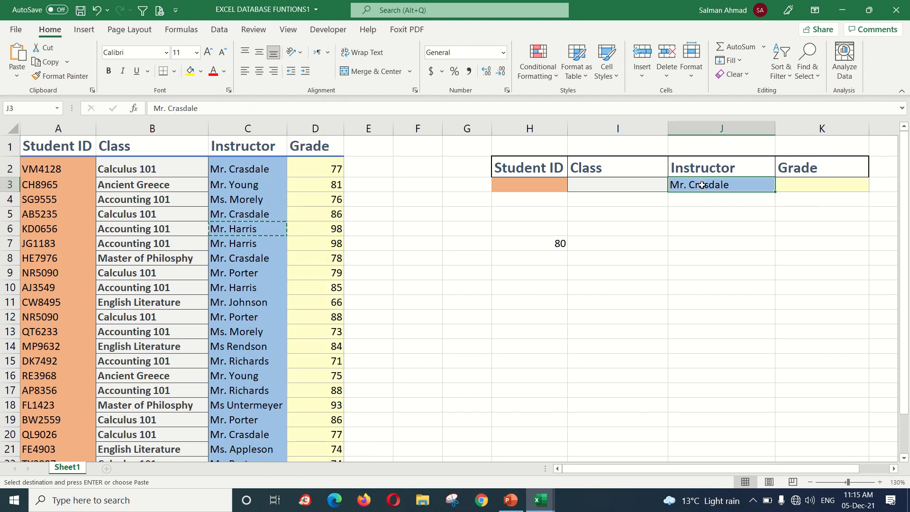
right_click(701, 185)
left_click(728, 213)
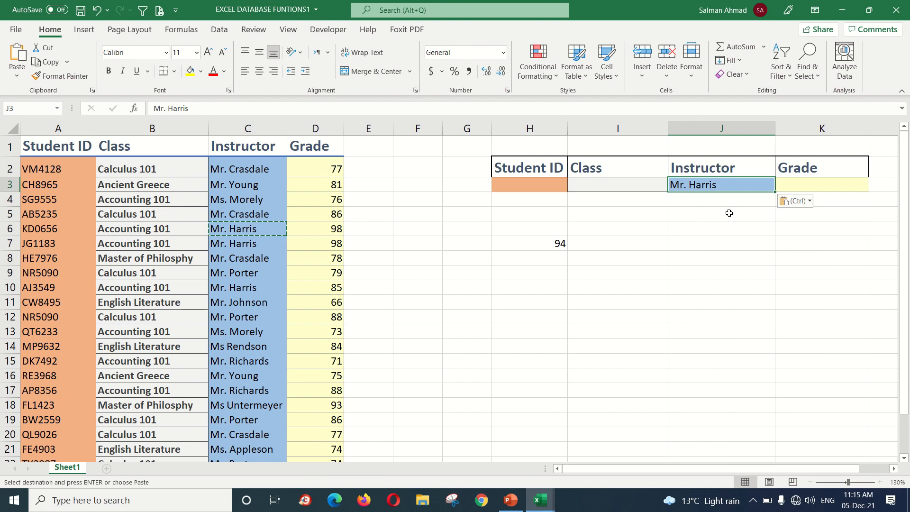
left_click(546, 248)
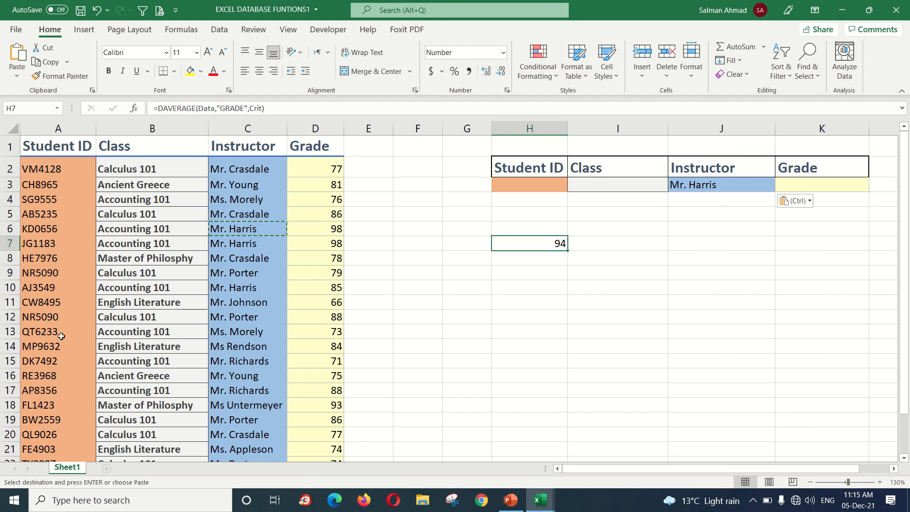
scroll(53, 301, "down", 2)
scroll(53, 301, "up", 2)
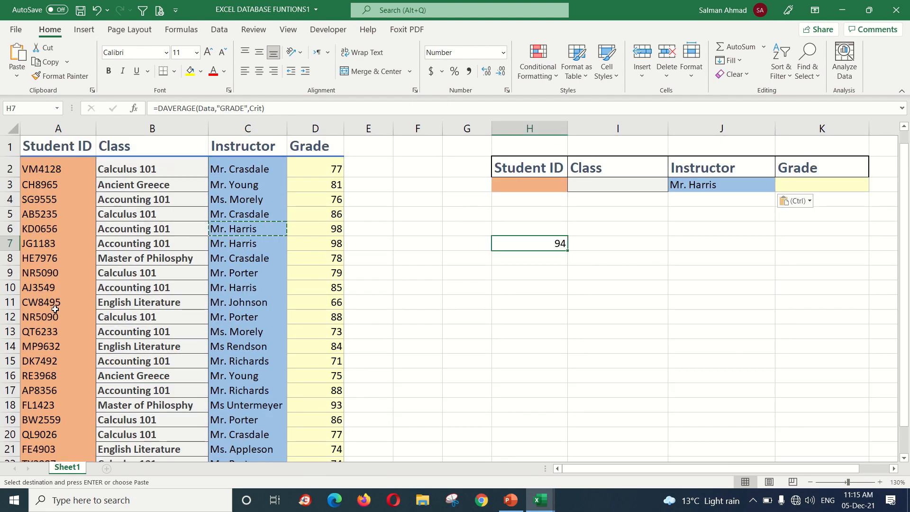